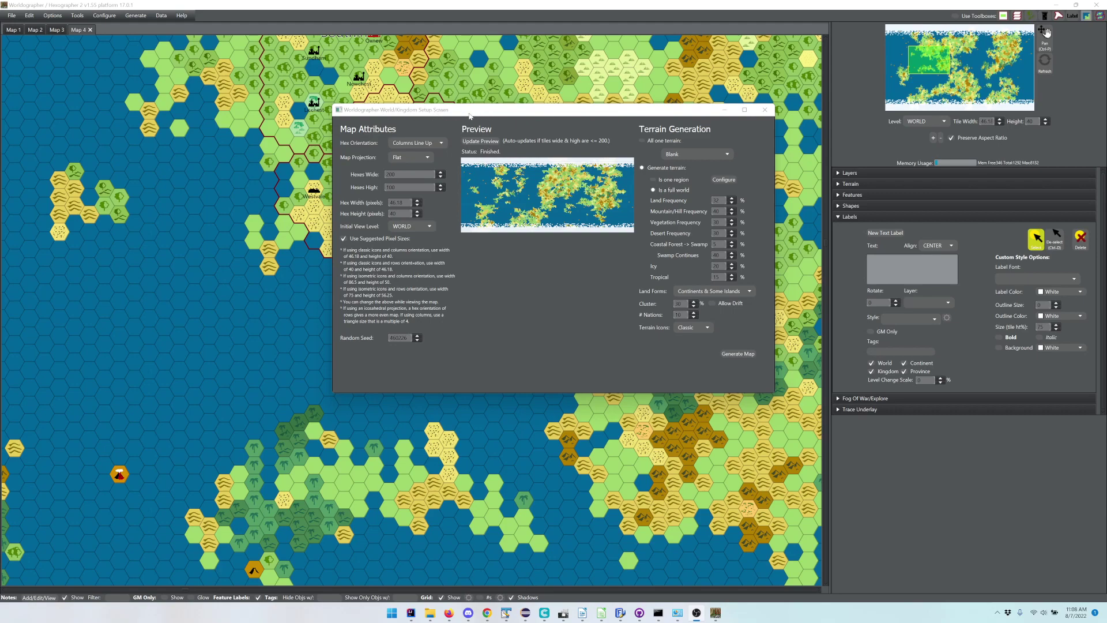
Move the Setup window up and left, then lower Land Frequency by three steps
{"action": "left_click_drag", "start_coordinate": [412, 115], "coordinate": [387, 107]}
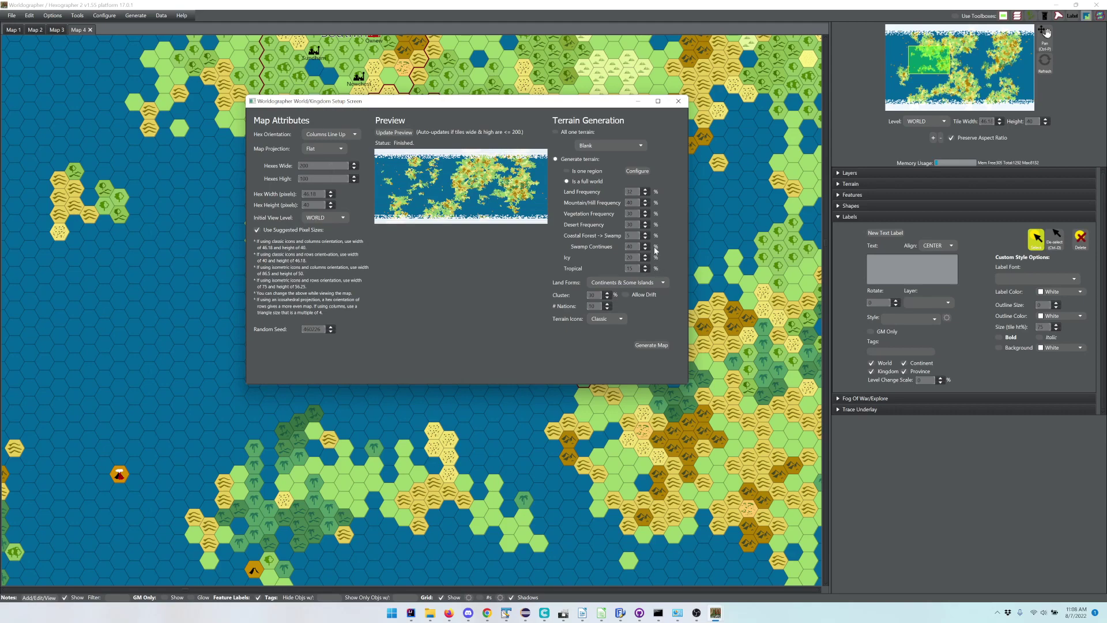
{"action": "left_click", "coordinate": [645, 193]}
{"action": "left_click", "coordinate": [646, 196]}
{"action": "left_click", "coordinate": [645, 197]}
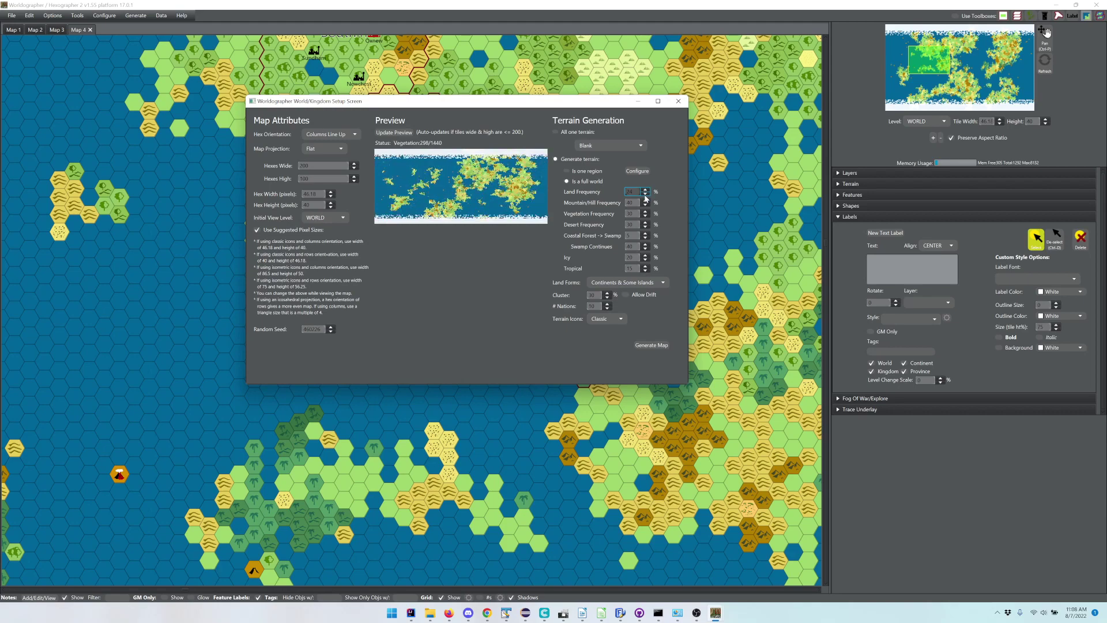
Raise Land Frequency by four steps so the preview shows more land
{"action": "left_click", "coordinate": [644, 192]}
{"action": "left_click", "coordinate": [644, 191]}
{"action": "left_click", "coordinate": [644, 191]}
{"action": "left_click", "coordinate": [645, 191]}
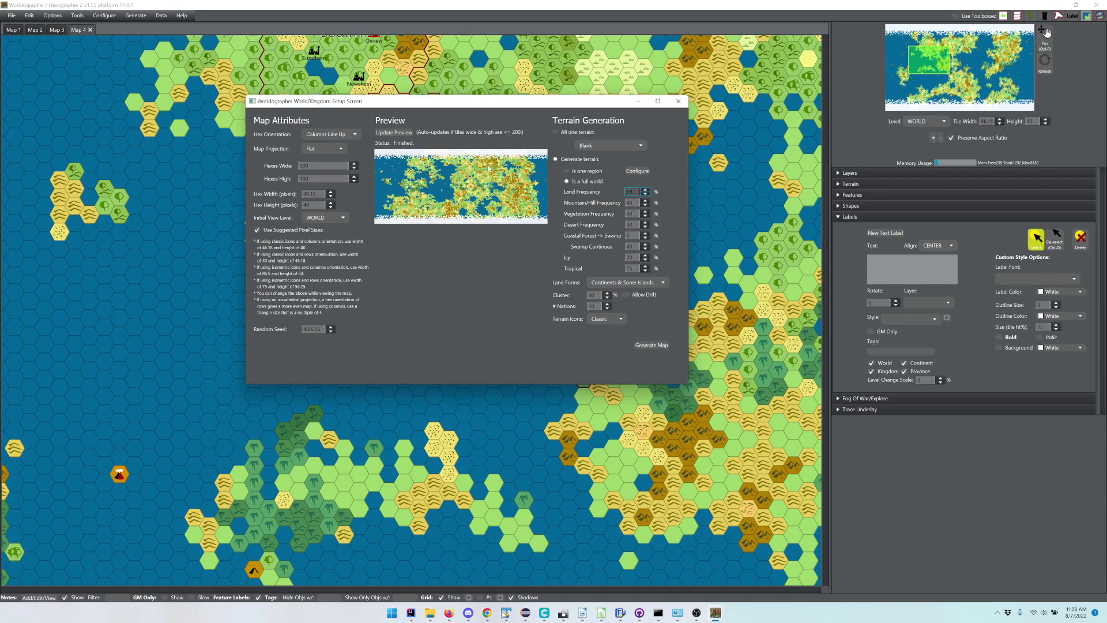
{"action": "left_click", "coordinate": [333, 148]}
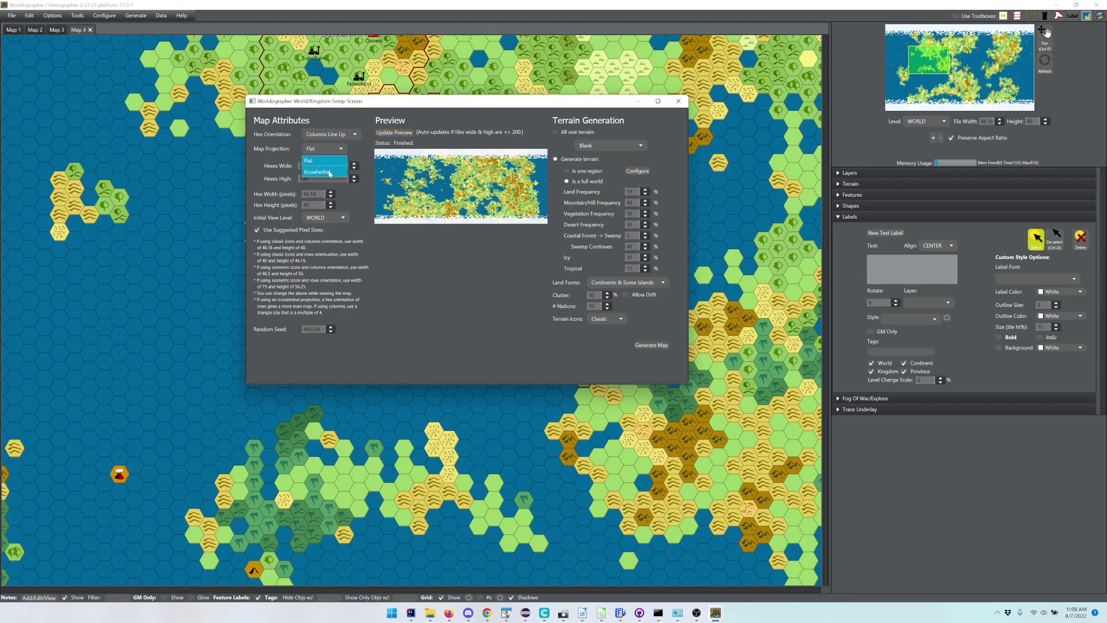
Switch to the Icosahedral projection and raise Land Frequency toward 60
{"action": "left_click", "coordinate": [329, 172]}
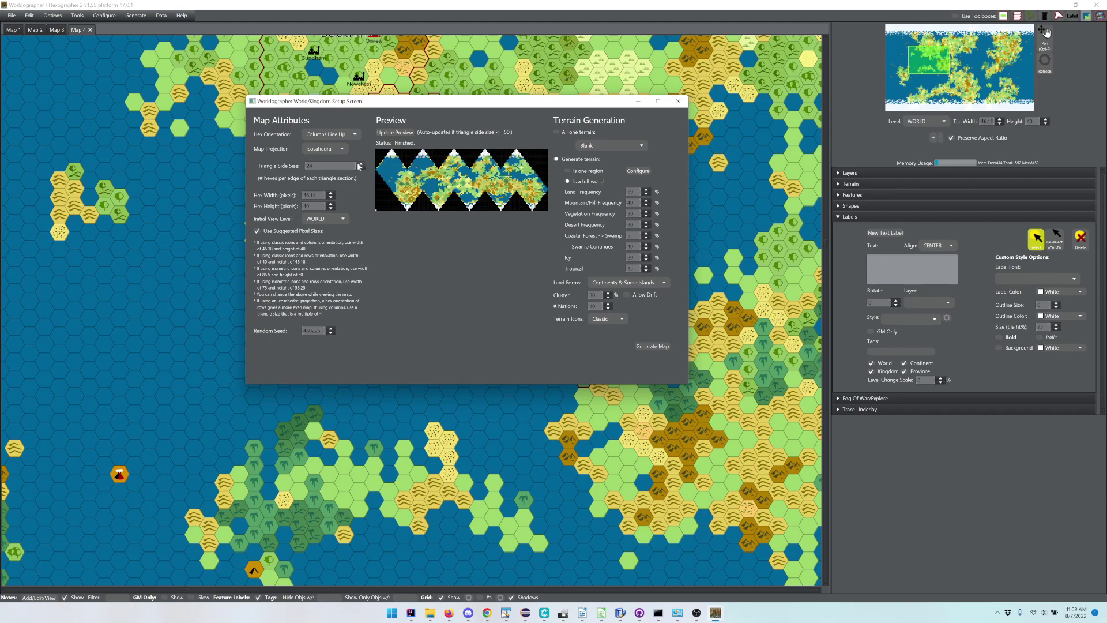
{"action": "left_click", "coordinate": [644, 191]}
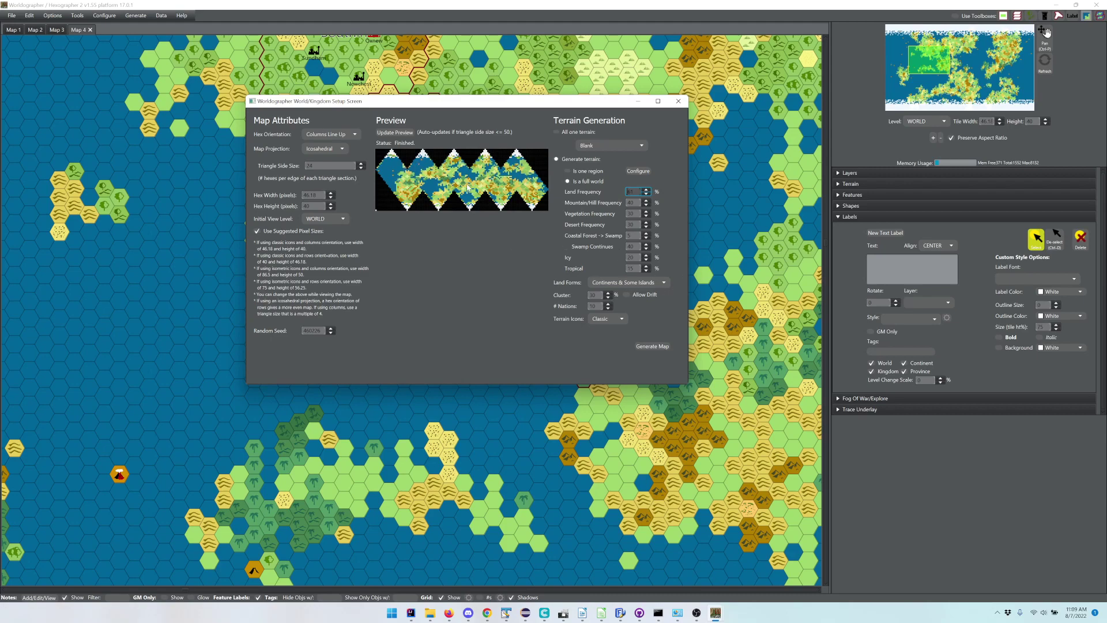
Select Flat in the Map Projection dropdown and keep it for a rectangular preview
{"action": "left_click", "coordinate": [334, 151]}
{"action": "left_click", "coordinate": [337, 163]}
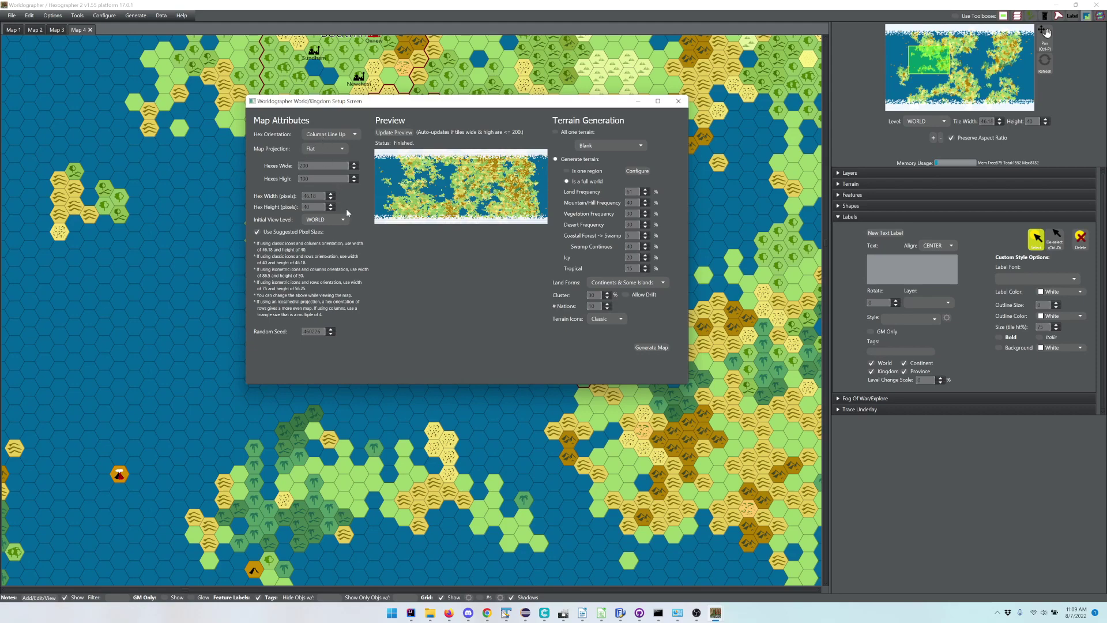
{"action": "left_click", "coordinate": [315, 150]}
{"action": "left_click", "coordinate": [283, 153]}
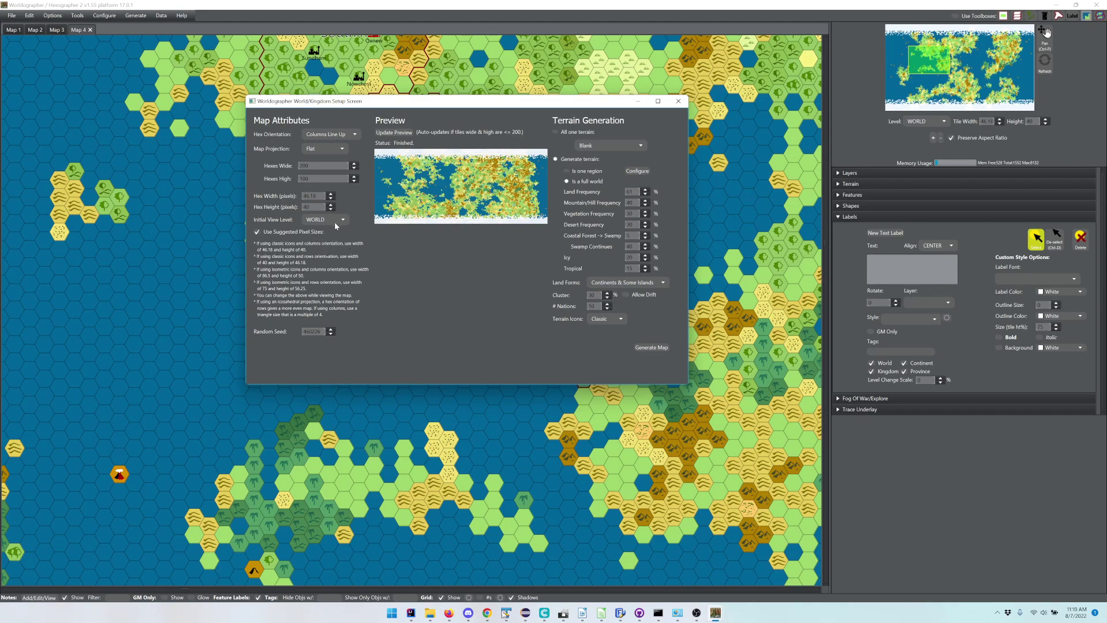
{"action": "left_click", "coordinate": [332, 222]}
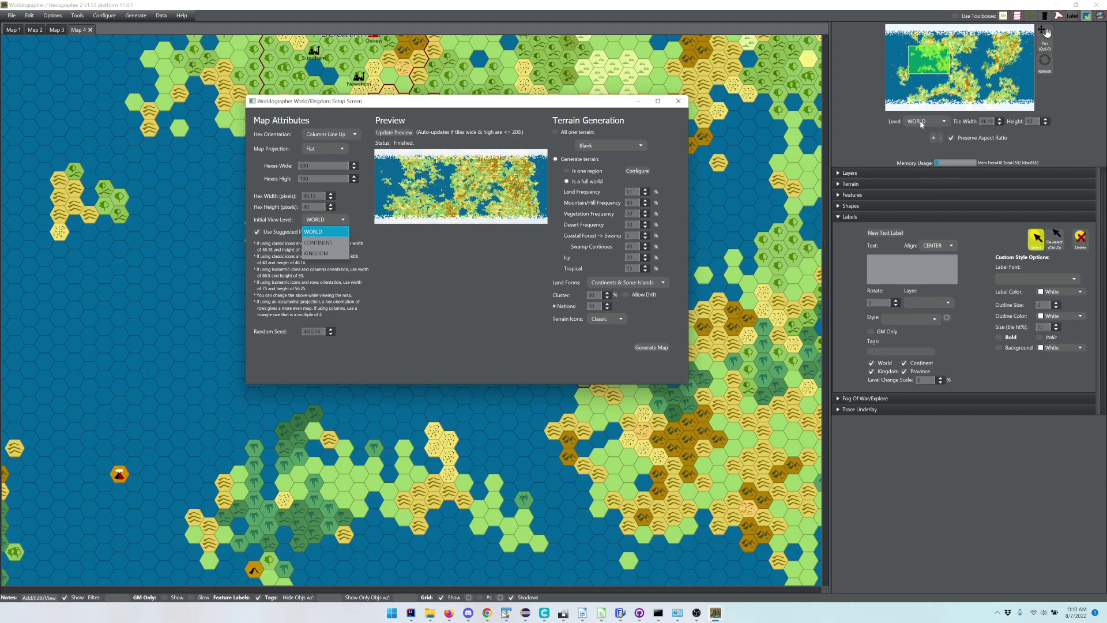
{"action": "left_click", "coordinate": [437, 279]}
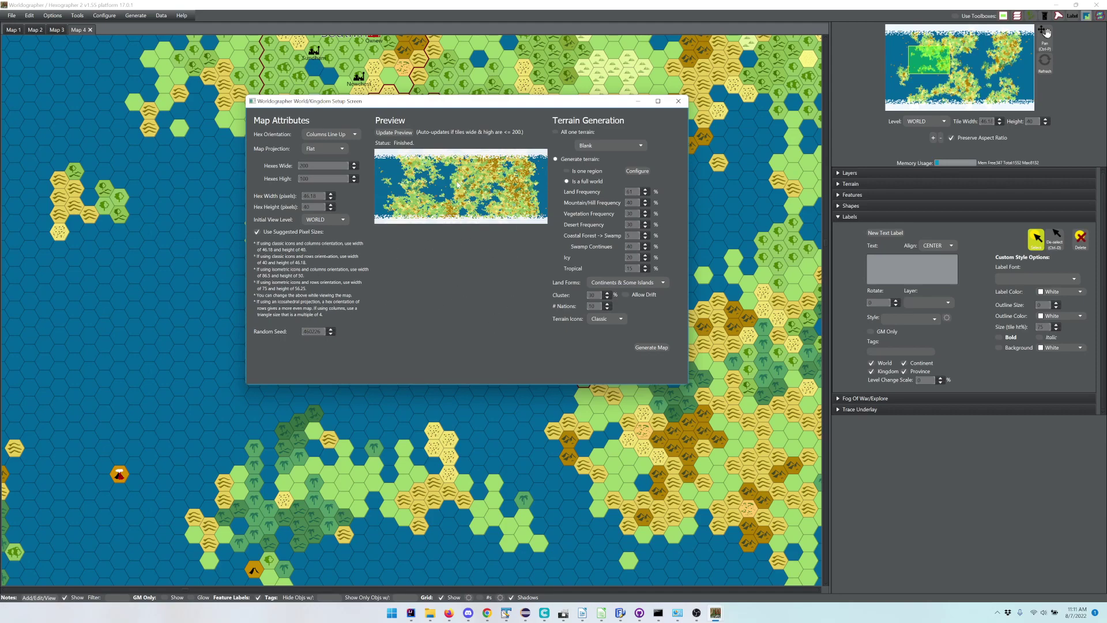
{"action": "left_click", "coordinate": [330, 328]}
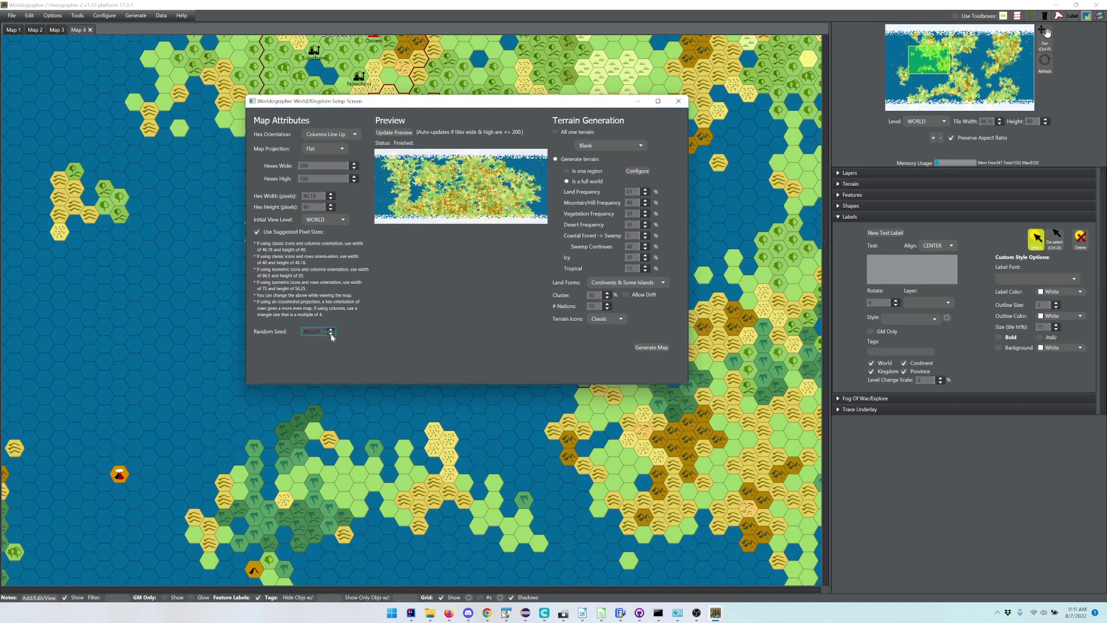
{"action": "left_click", "coordinate": [331, 333]}
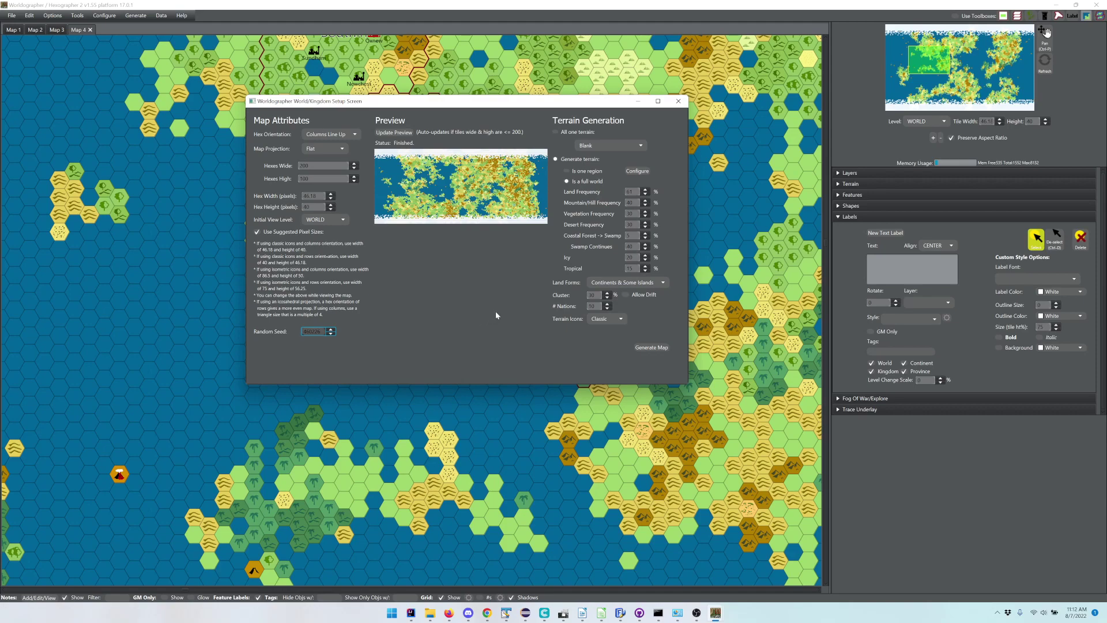
Fill the map with Flat Forest Jungle Heavy terrain, then switch back to Generate terrain
{"action": "left_click", "coordinate": [555, 132]}
{"action": "left_click", "coordinate": [598, 150]}
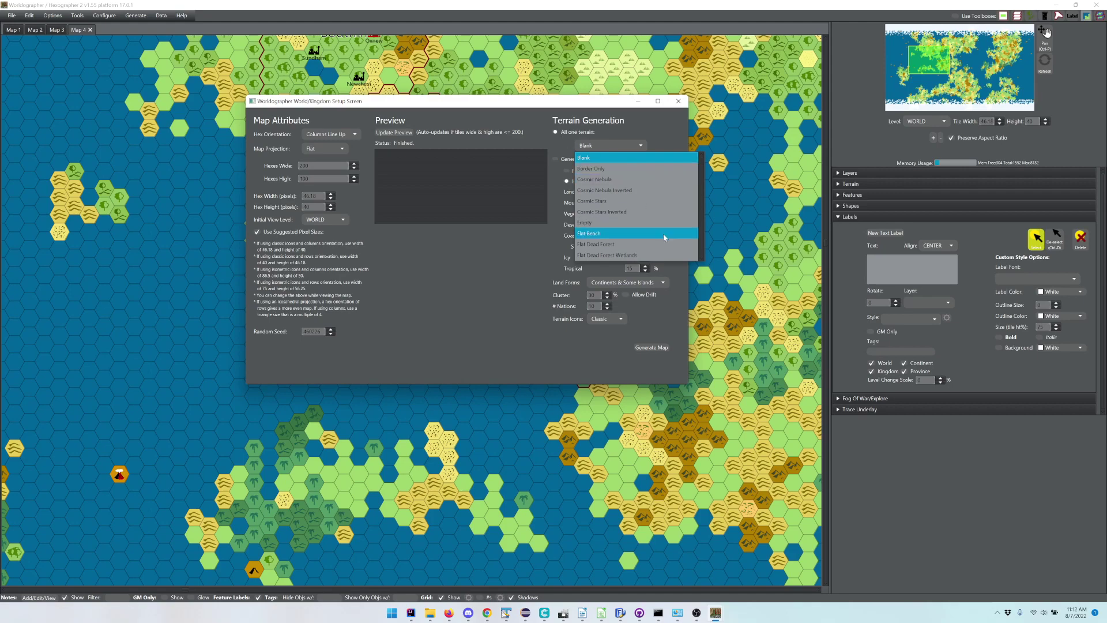
{"action": "scroll", "coordinate": [660, 231], "scroll_direction": "down", "scroll_amount": 4}
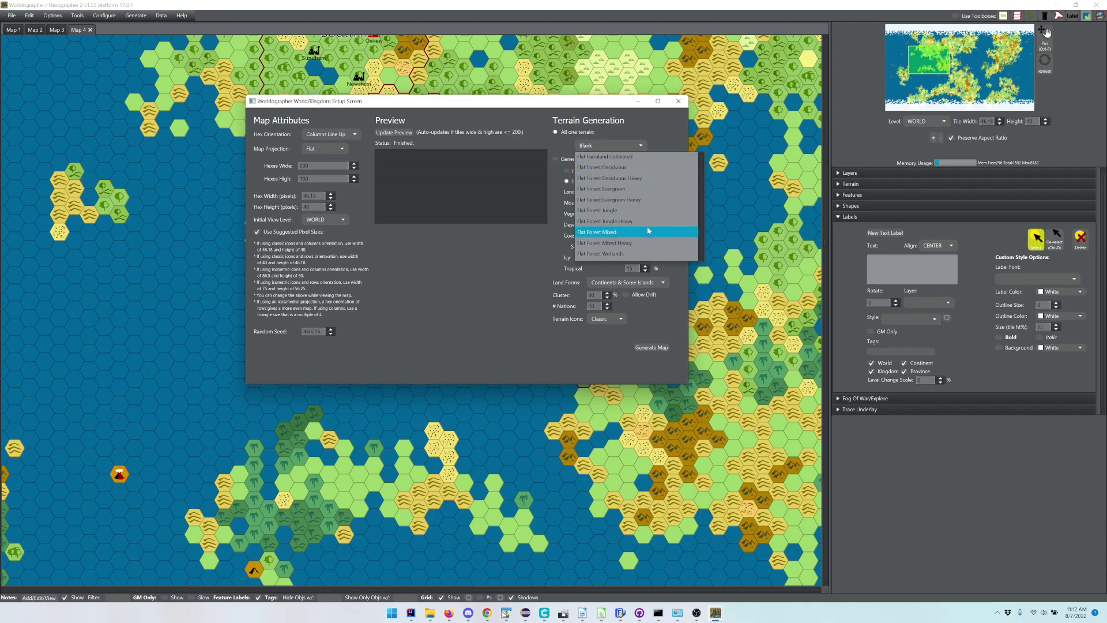
{"action": "left_click", "coordinate": [645, 225]}
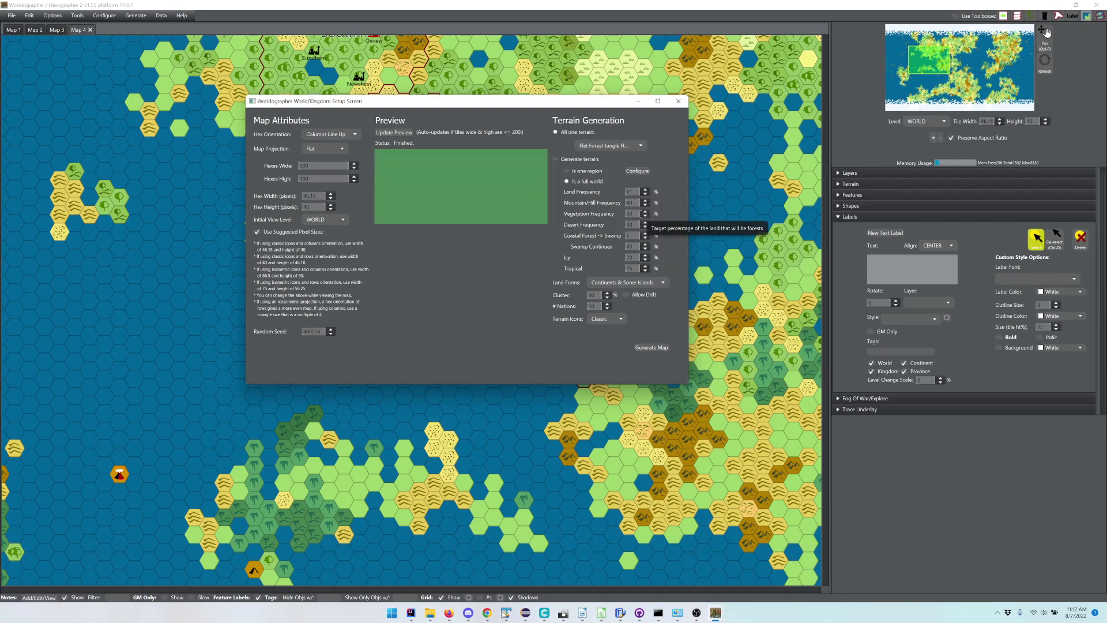
{"action": "left_click", "coordinate": [556, 158]}
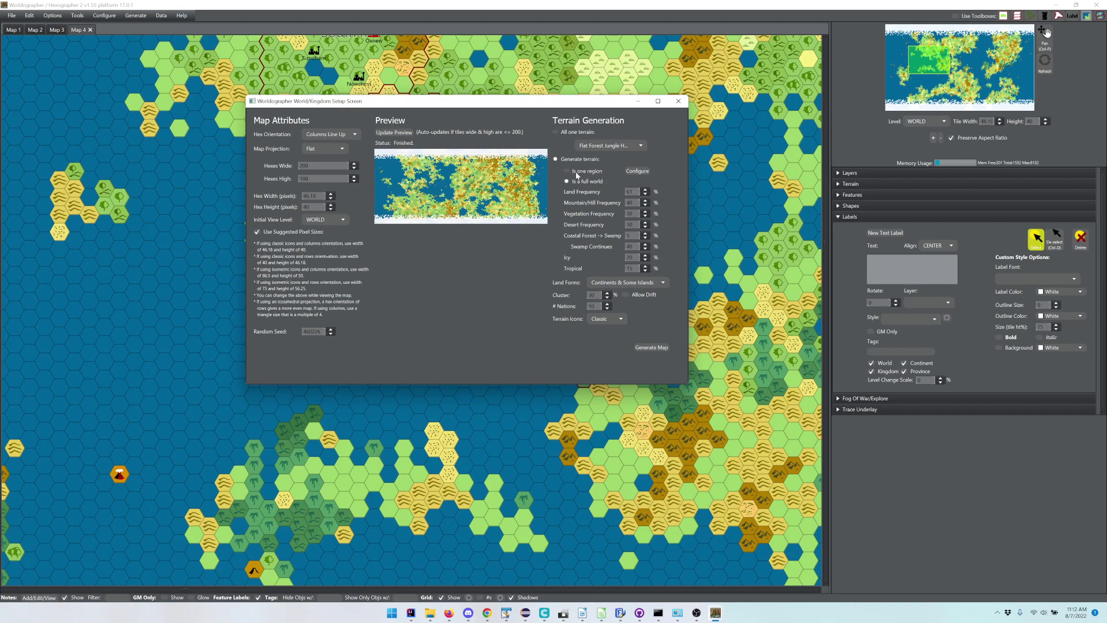
{"action": "left_click", "coordinate": [577, 175]}
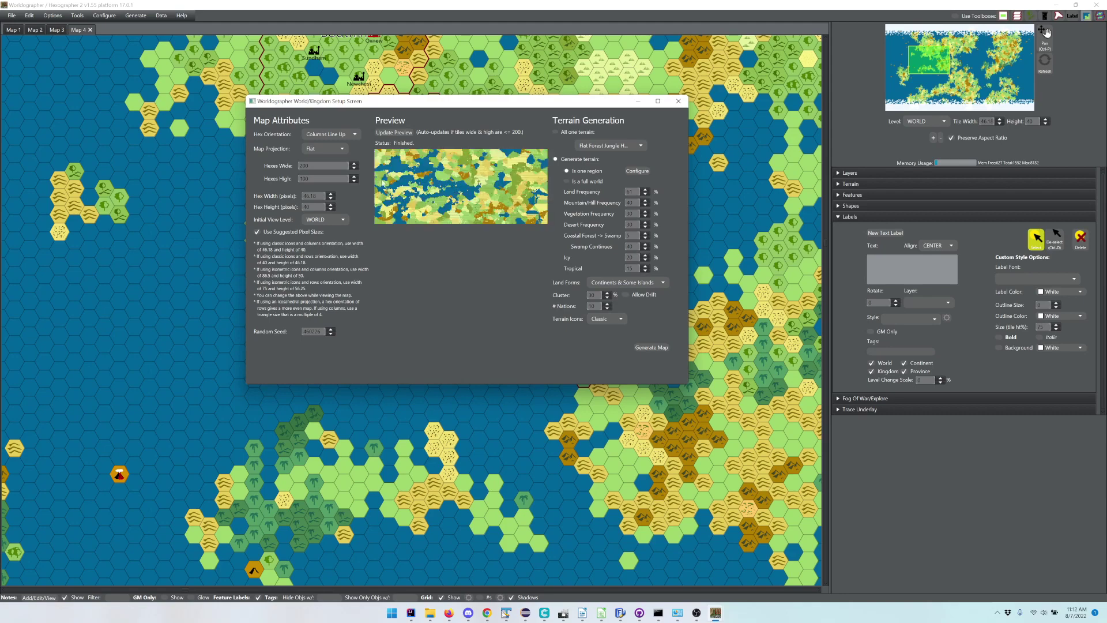
{"action": "left_click", "coordinate": [635, 171]}
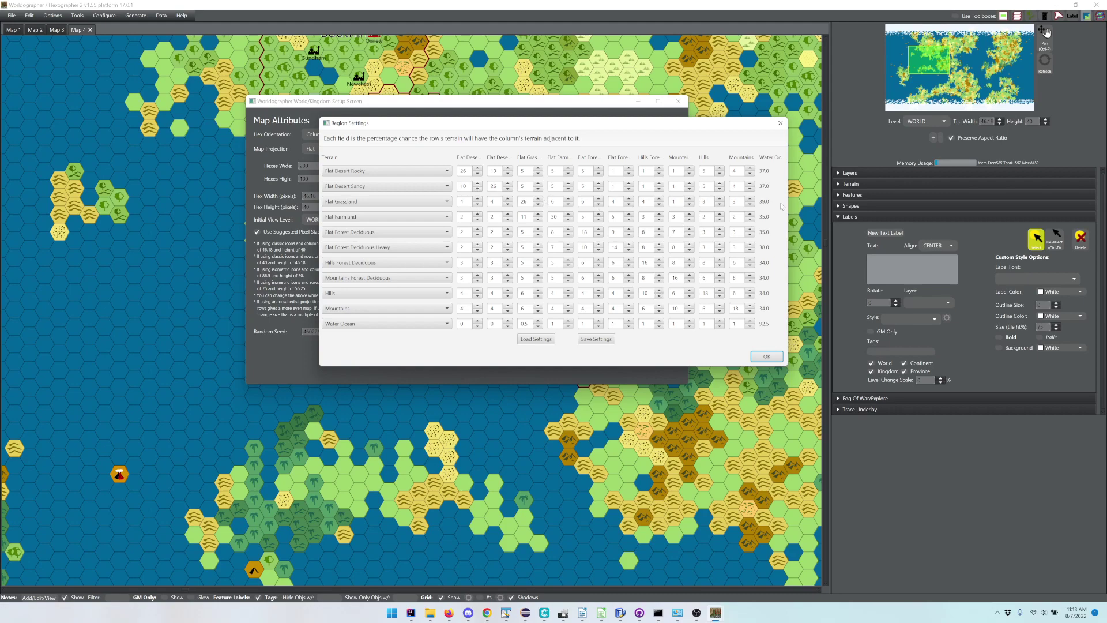
{"action": "left_click", "coordinate": [765, 357]}
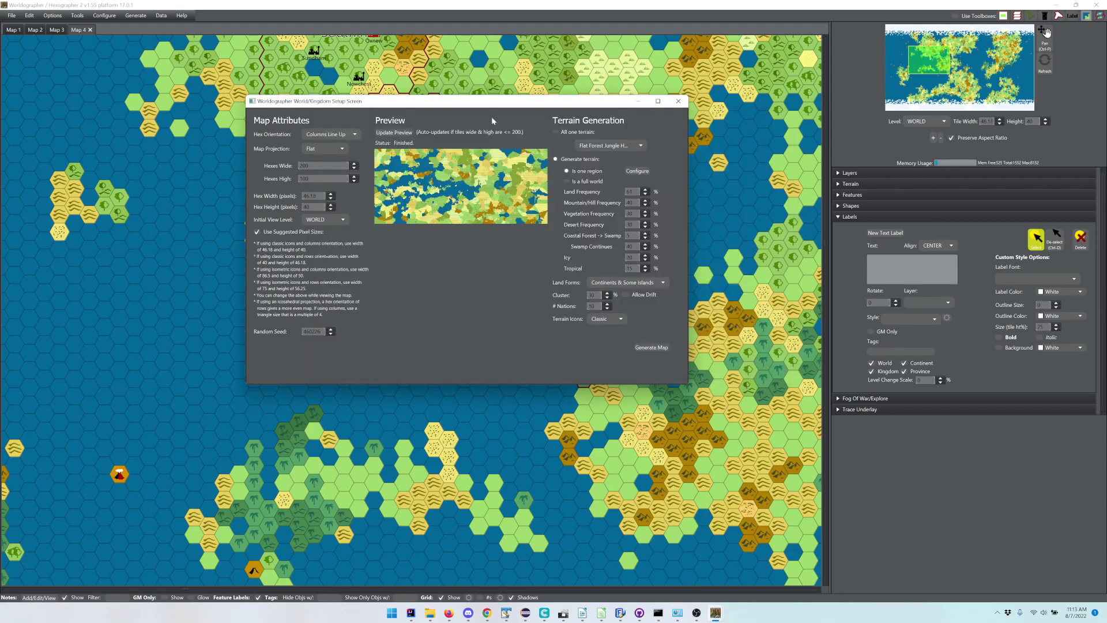
{"action": "left_click", "coordinate": [567, 181]}
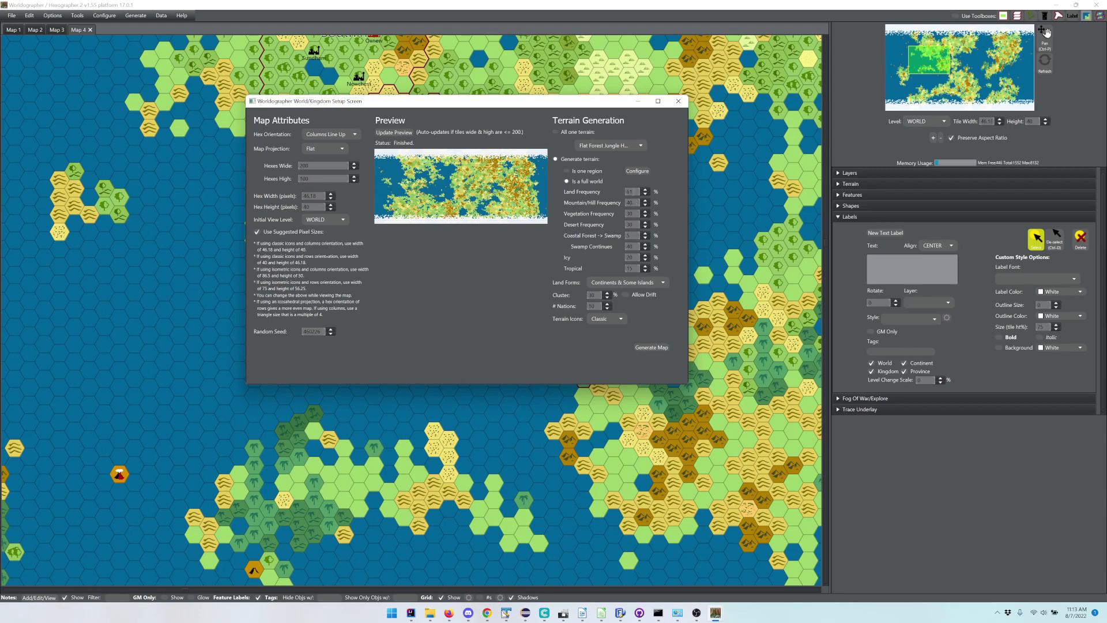
Try Land Frequency 30, restore 90, then return focus to the Land Frequency field
{"action": "double_click", "coordinate": [629, 191]}
{"action": "type", "text": "30"}
{"action": "key", "text": "Tab"}
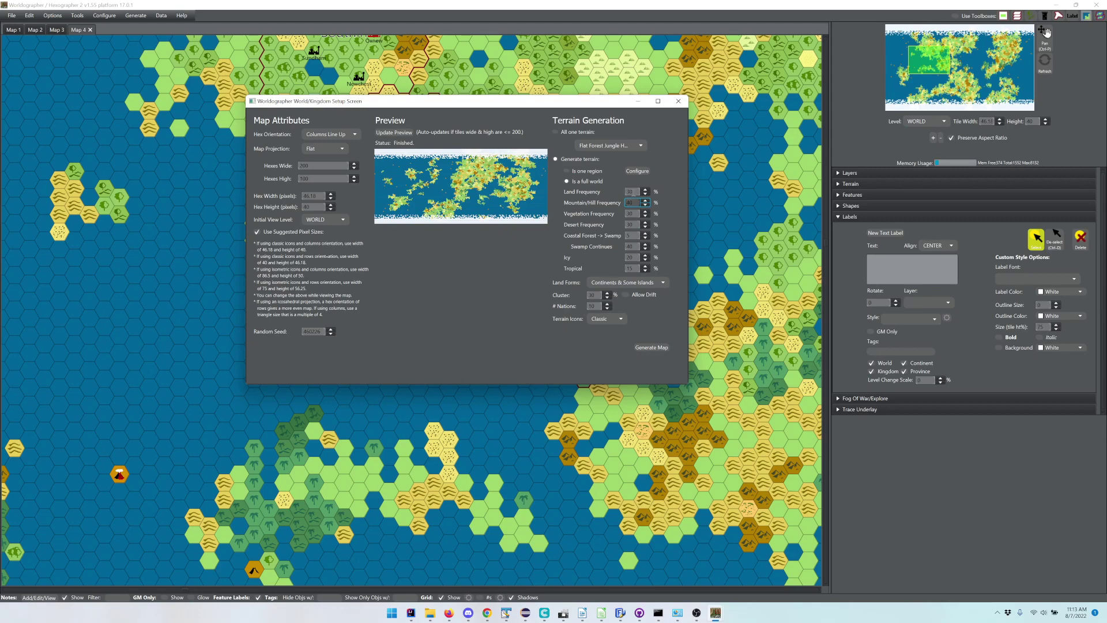
{"action": "double_click", "coordinate": [629, 191]}
{"action": "type", "text": "90"}
{"action": "key", "text": "Tab"}
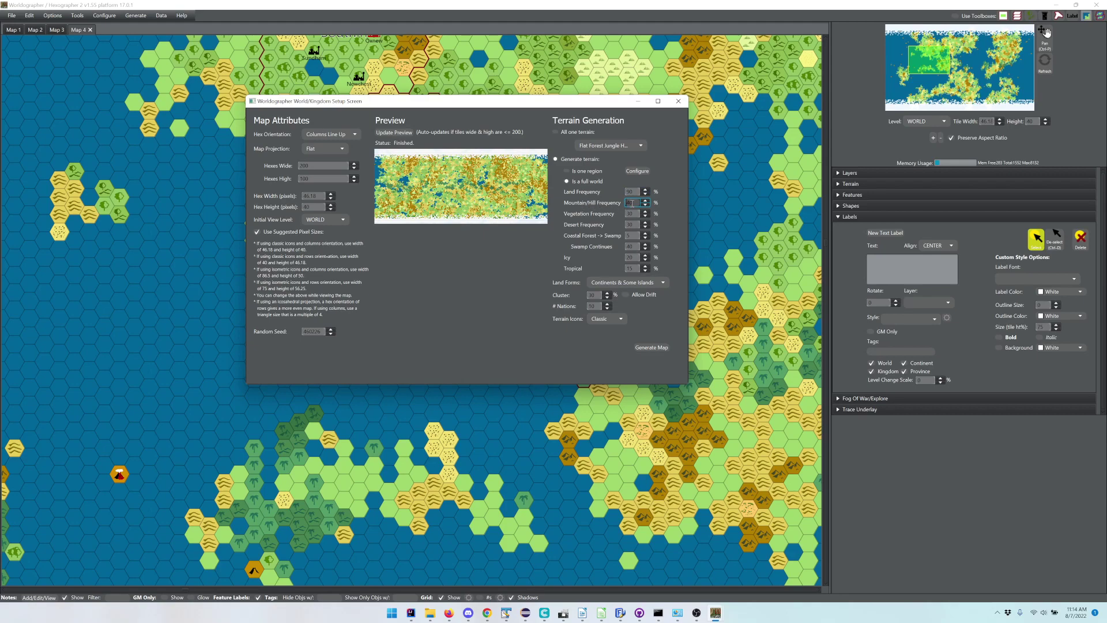
{"action": "key", "text": "shift+Tab"}
Enter 30 for Land Frequency and step Mountain/Hill Frequency up three times
{"action": "type", "text": "30"}
{"action": "key", "text": "Tab"}
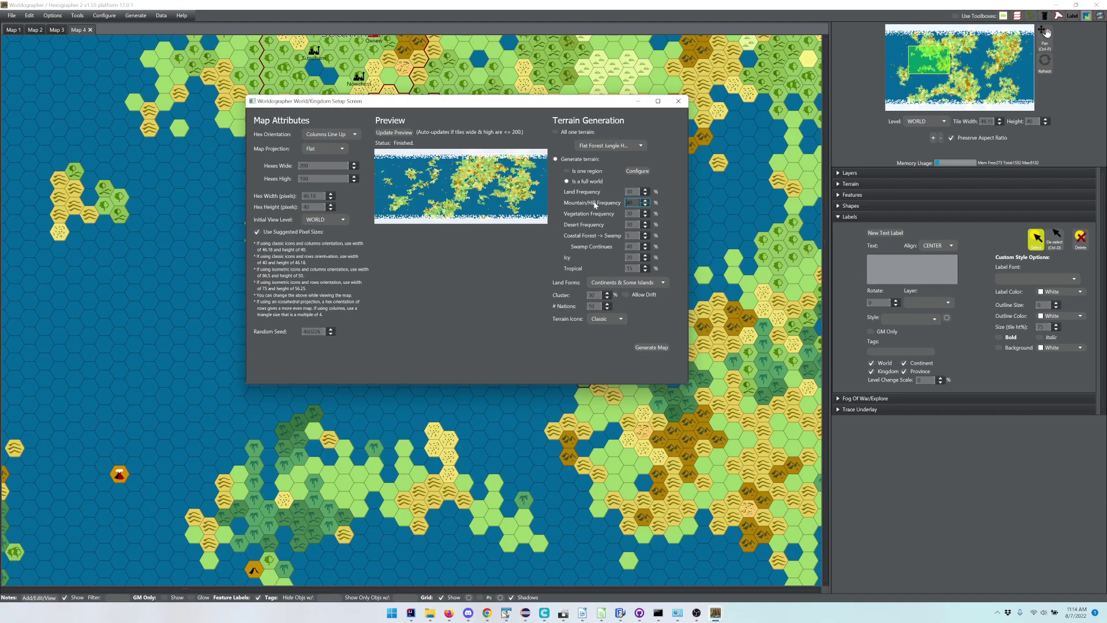
{"action": "left_click", "coordinate": [646, 200]}
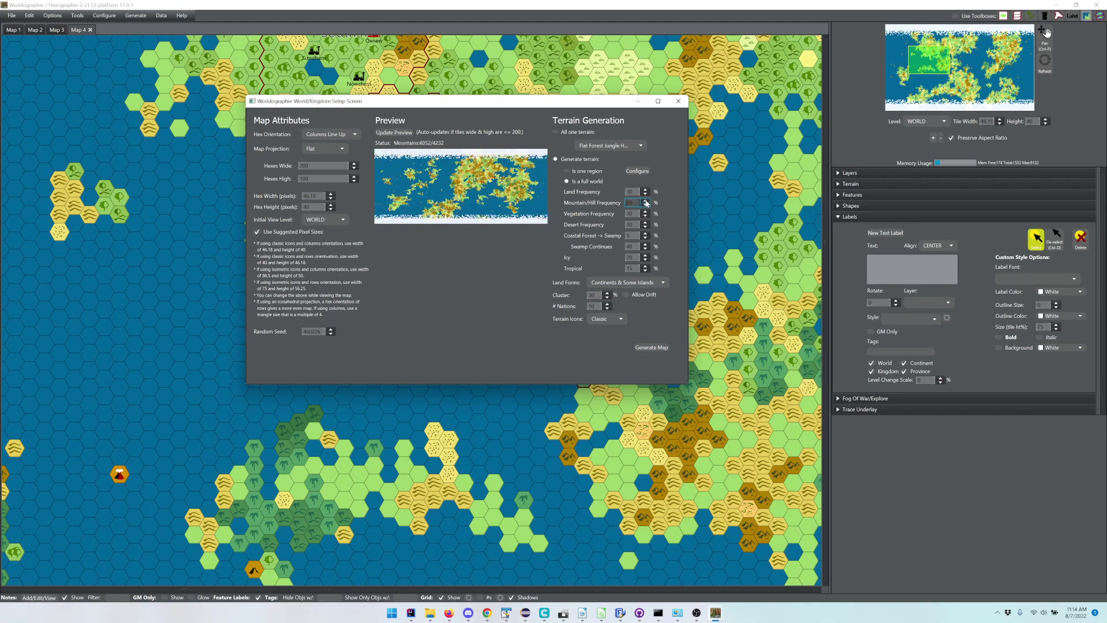
{"action": "left_click", "coordinate": [647, 203]}
{"action": "left_click", "coordinate": [646, 203]}
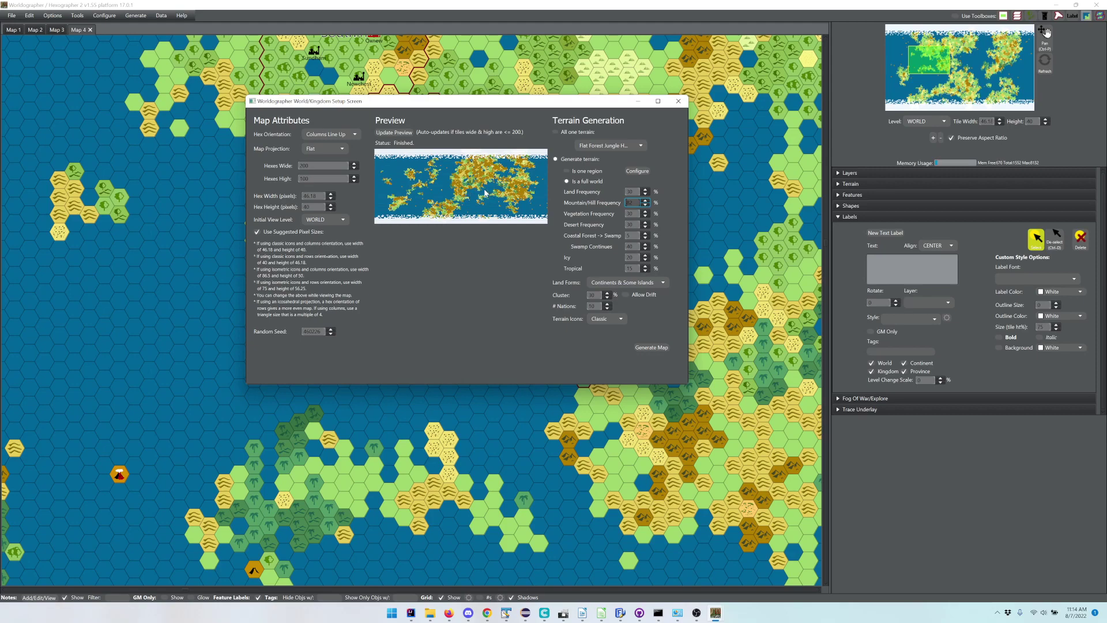
{"action": "left_click", "coordinate": [630, 202]}
Replace the Mountain/Hill Frequency value with 30
{"action": "double_click", "coordinate": [632, 203]}
{"action": "key", "text": "BackSpace"}
{"action": "type", "text": "30"}
{"action": "key", "text": "Tab"}
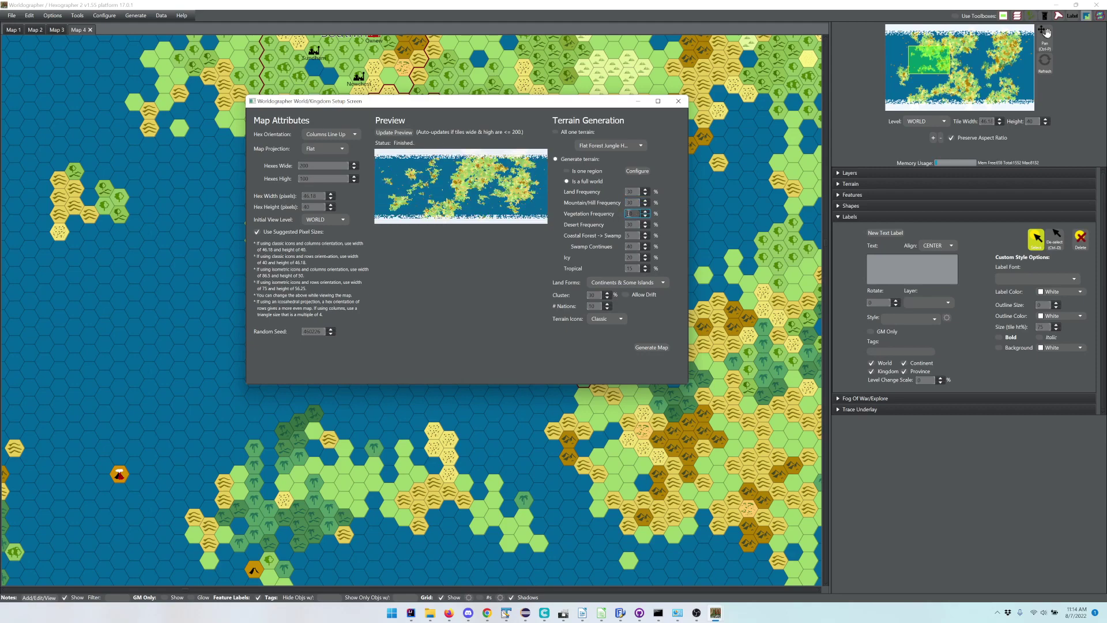
Step Vegetation Frequency up twice
{"action": "left_click", "coordinate": [628, 214]}
{"action": "left_click", "coordinate": [646, 215]}
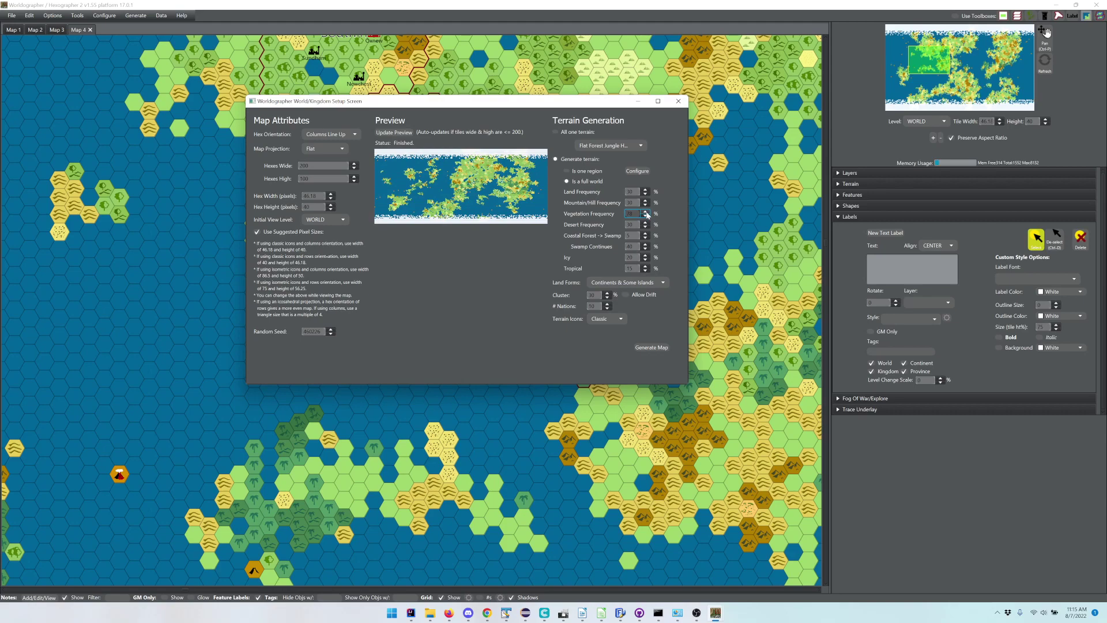
{"action": "left_click", "coordinate": [647, 214]}
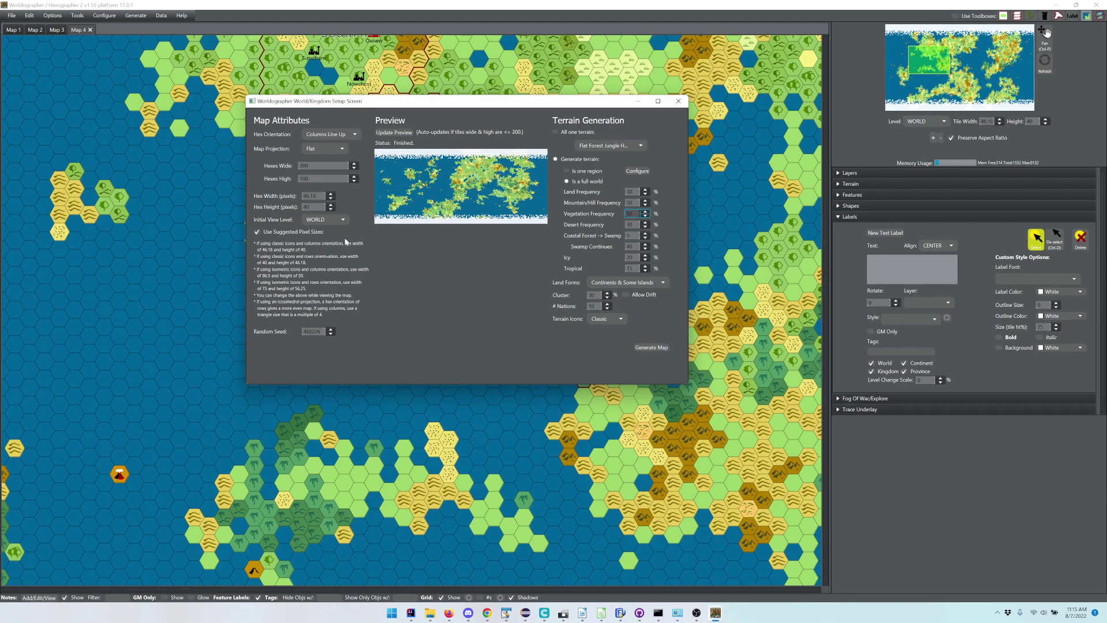
Step the random seed up twice to 460228 for a new world
{"action": "left_click", "coordinate": [330, 329]}
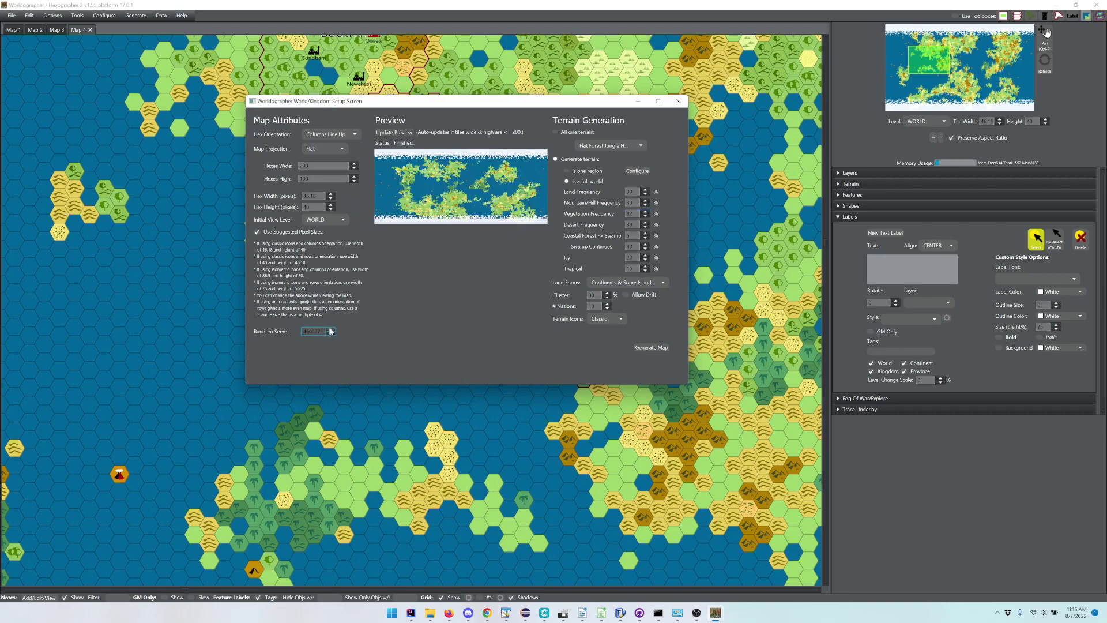
{"action": "left_click", "coordinate": [331, 329]}
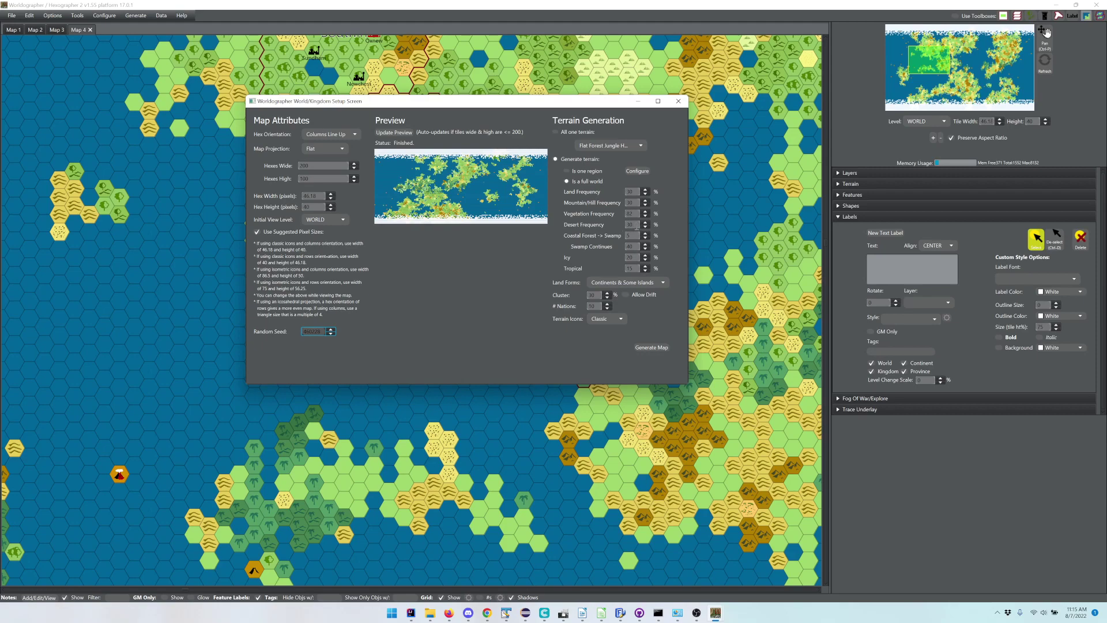
{"action": "mouse_move", "coordinate": [635, 228]}
Enter 40 for Vegetation Frequency and 20 for Desert Frequency
{"action": "double_click", "coordinate": [630, 213]}
{"action": "type", "text": "40"}
{"action": "double_click", "coordinate": [629, 224]}
{"action": "type", "text": "60"}
{"action": "double_click", "coordinate": [629, 235]}
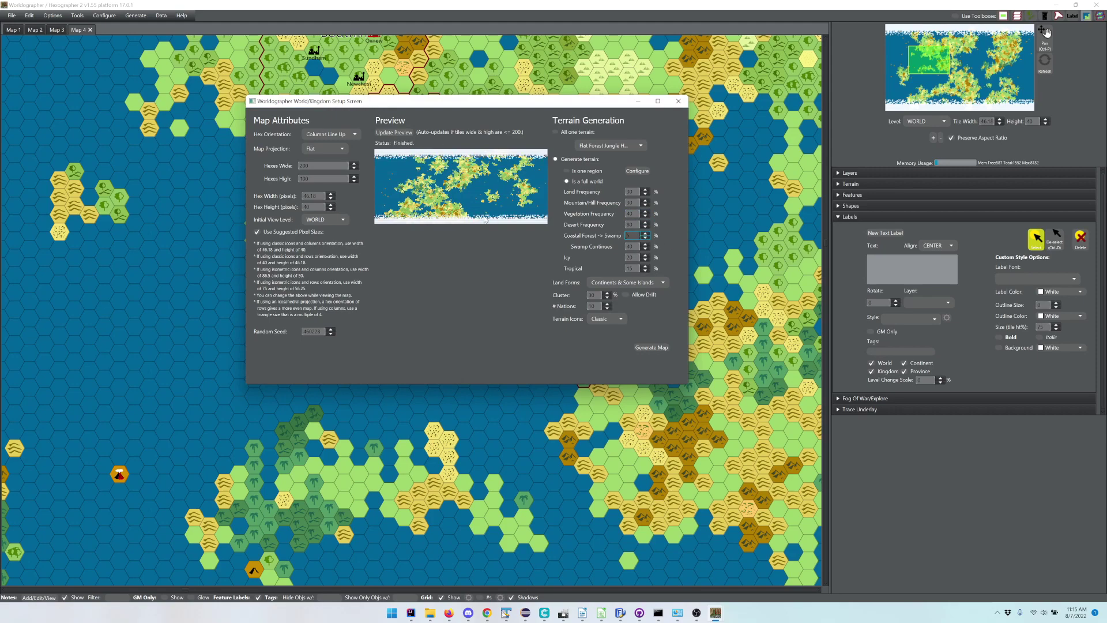
{"action": "double_click", "coordinate": [630, 224]}
{"action": "type", "text": "20"}
{"action": "key", "text": "Tab"}
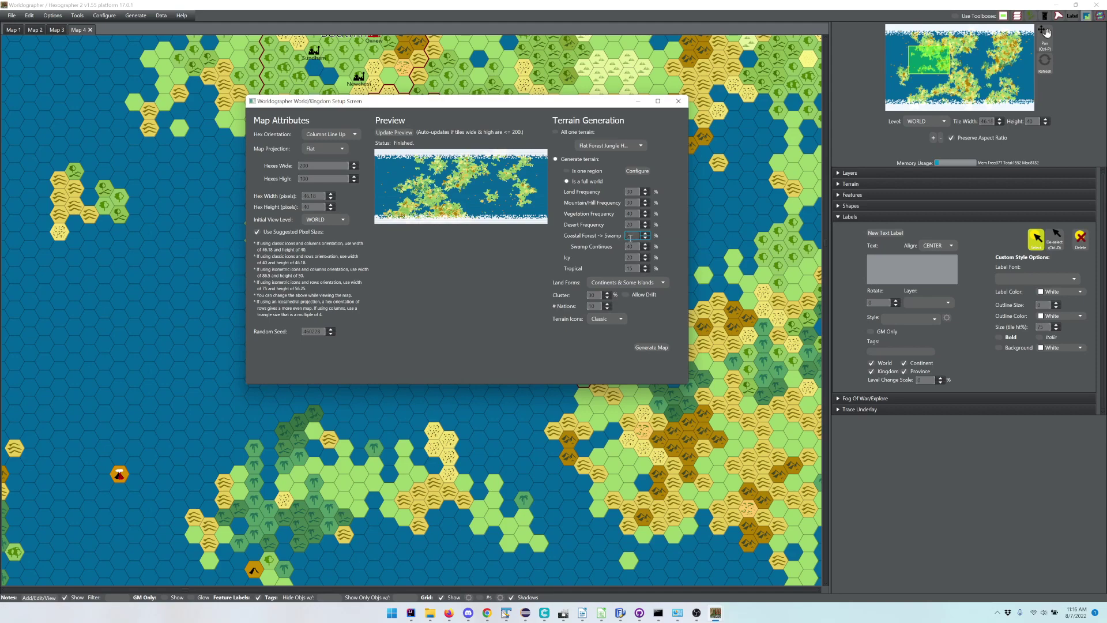
Enter 5 for Coastal Forest -> Swamp and lower Icy toward 20%
{"action": "type", "text": "5"}
{"action": "left_click", "coordinate": [644, 258]}
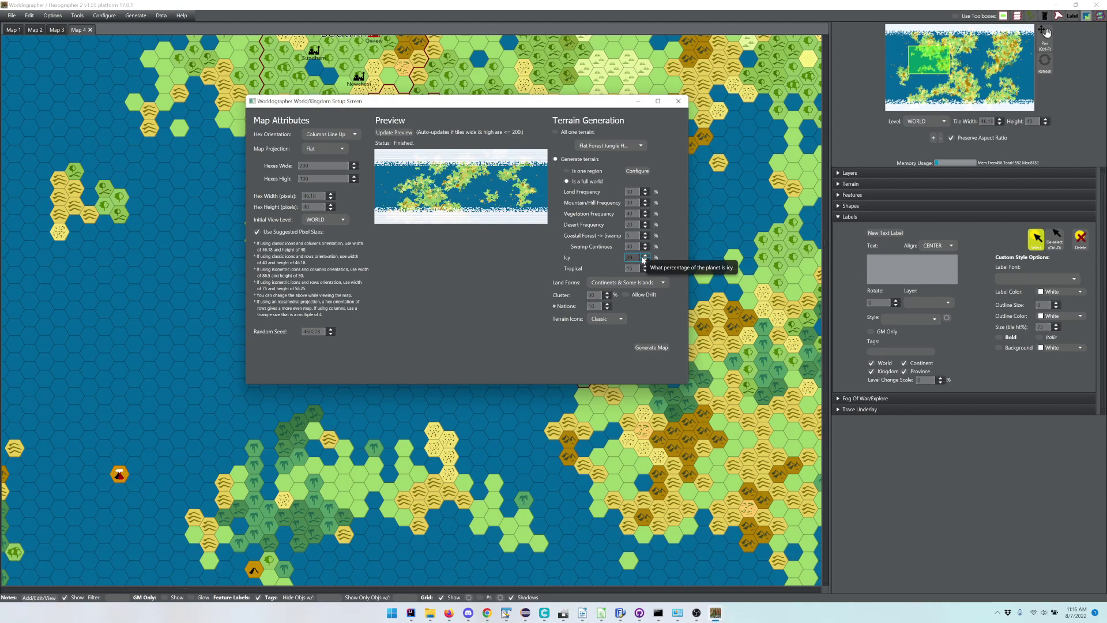
{"action": "left_click", "coordinate": [645, 260]}
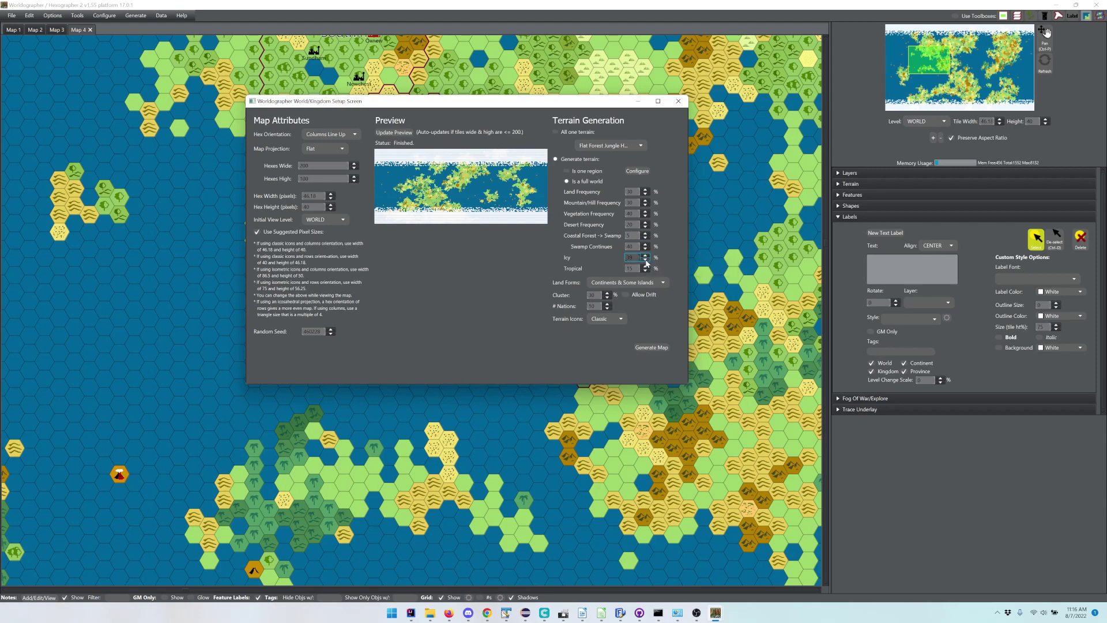
{"action": "left_click", "coordinate": [645, 260]}
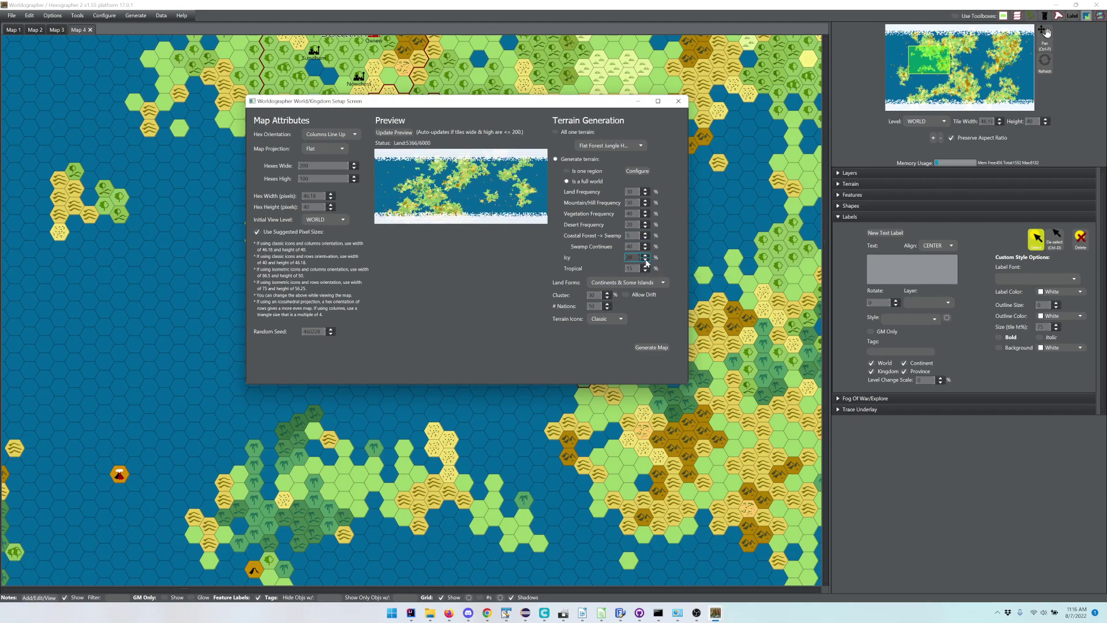
{"action": "left_click", "coordinate": [646, 260]}
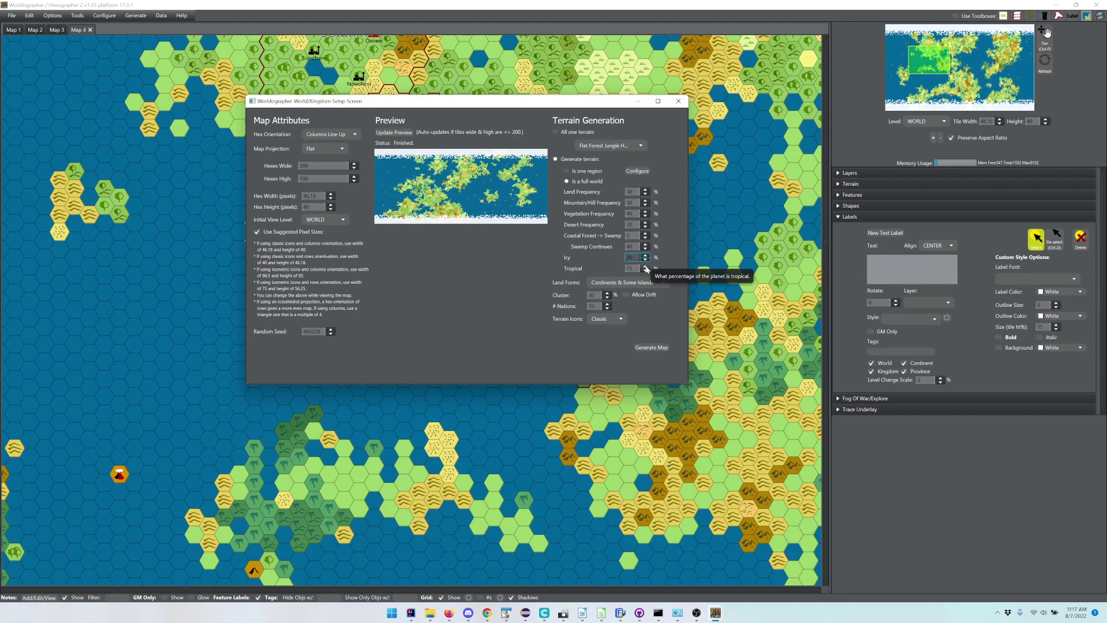
Raise Tropical by three steps to about 21%
{"action": "left_click", "coordinate": [646, 266]}
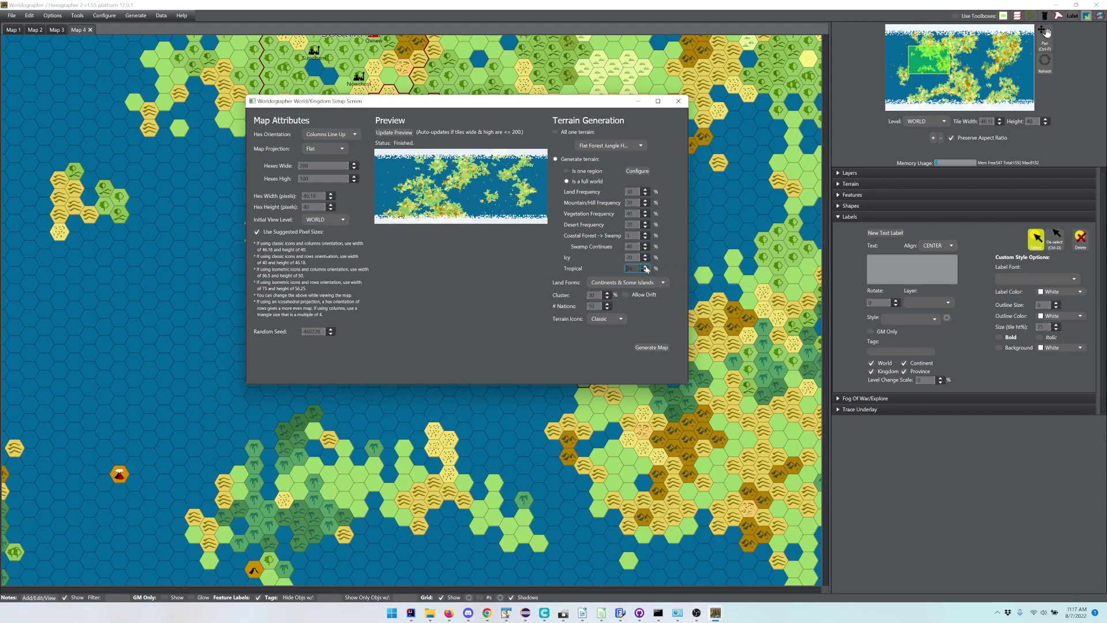
{"action": "left_click", "coordinate": [645, 267]}
{"action": "left_click", "coordinate": [646, 266]}
{"action": "left_click", "coordinate": [646, 267]}
Preview Mostly Large Continents, Continents & Some Islands and Islands & Small Continents, then settle on Small Islands
{"action": "left_click", "coordinate": [621, 283]}
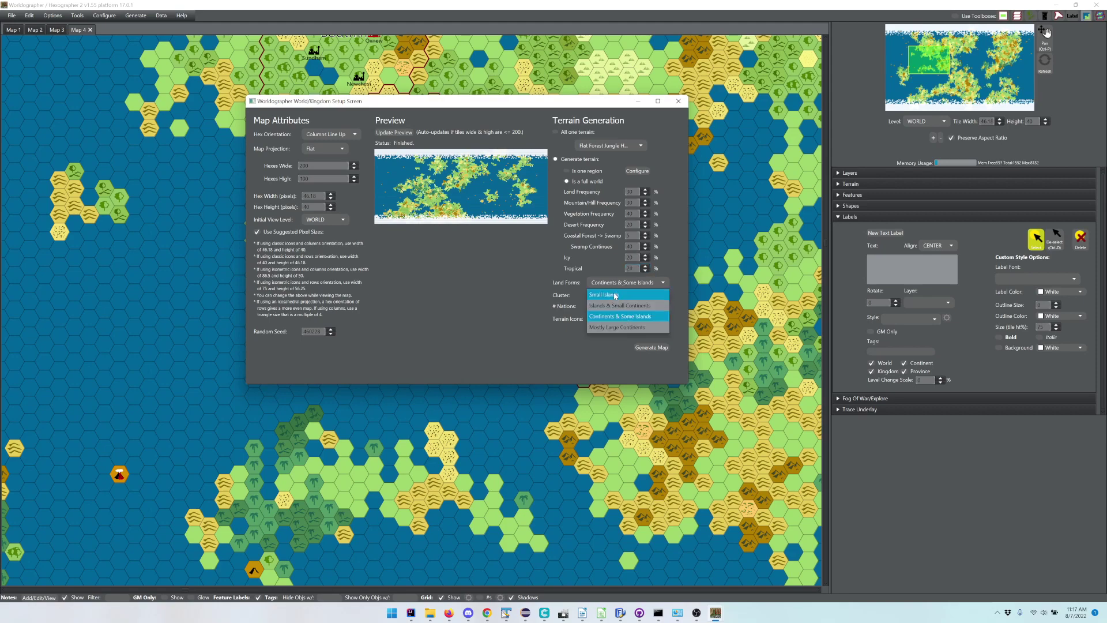
{"action": "left_click", "coordinate": [617, 327]}
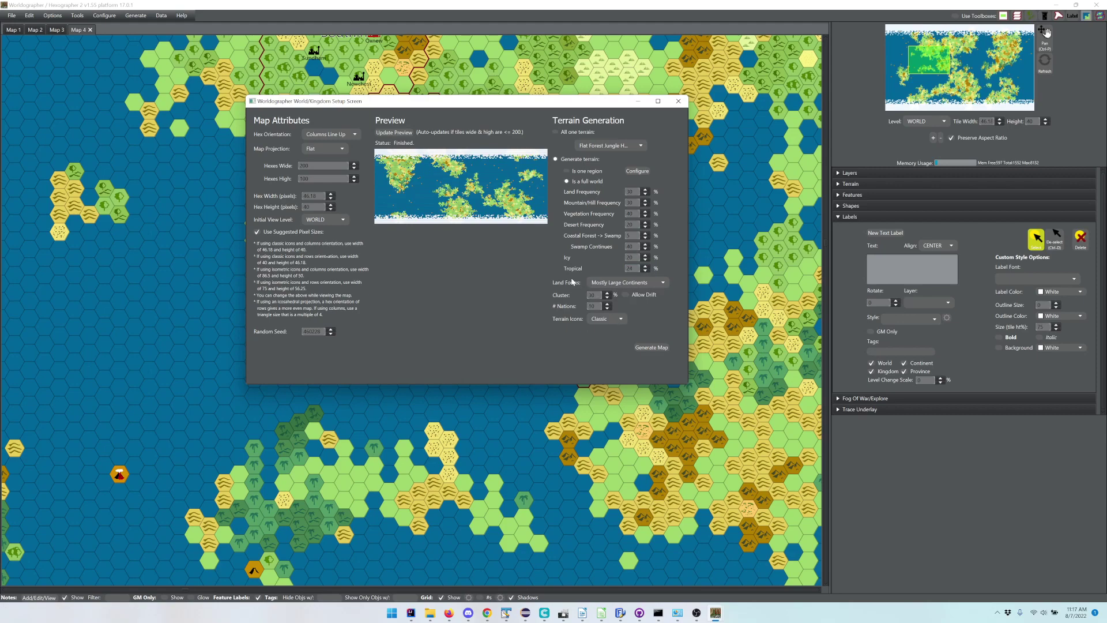
{"action": "left_click", "coordinate": [616, 286]}
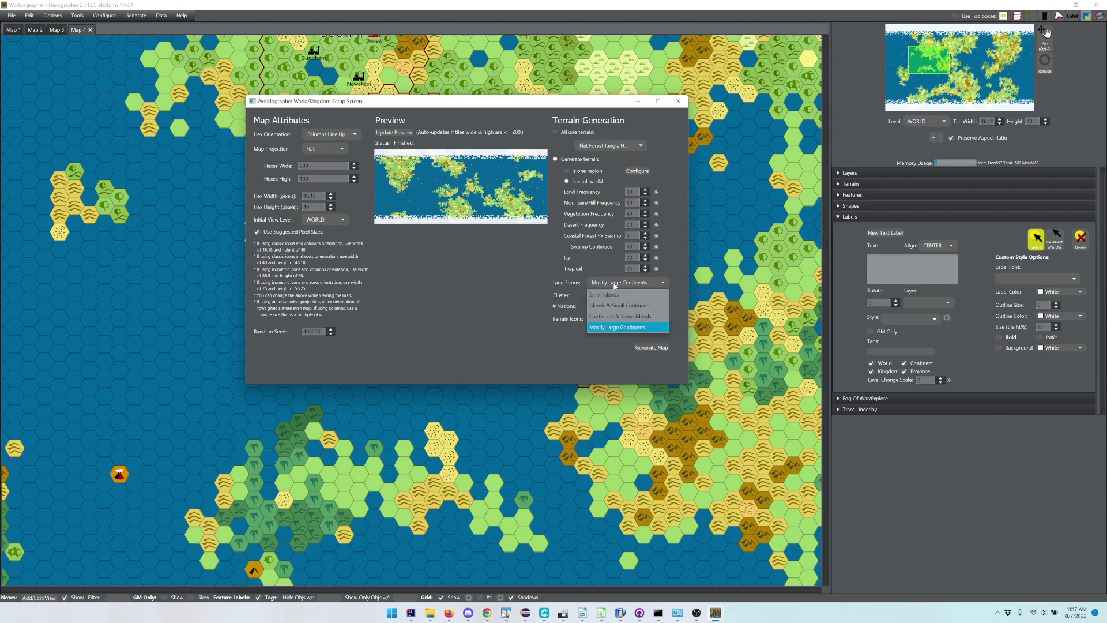
{"action": "left_click", "coordinate": [604, 318]}
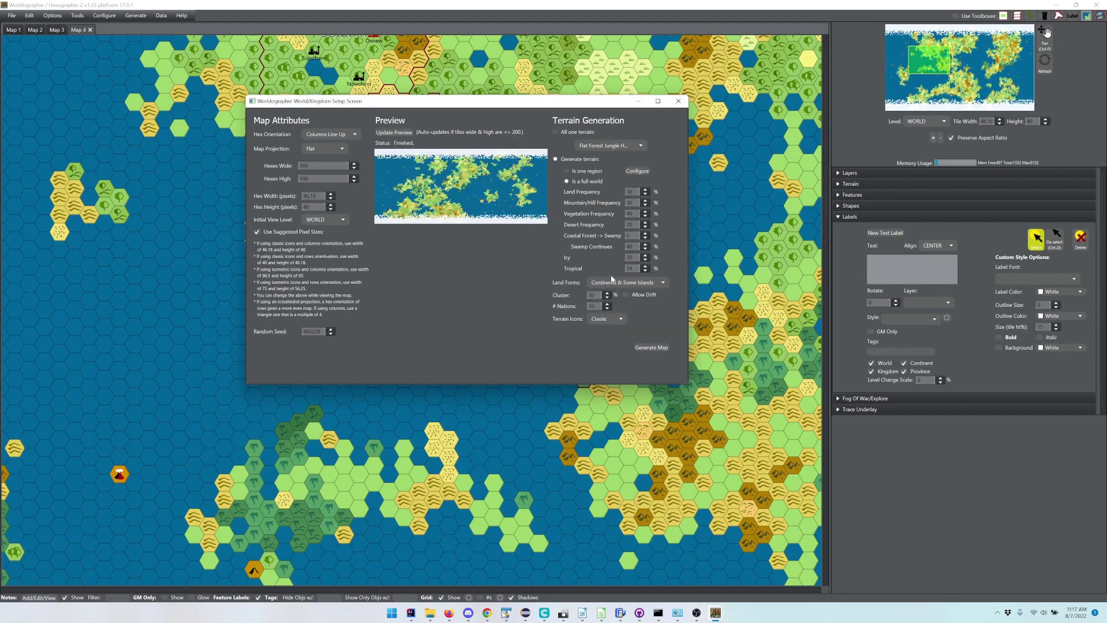
{"action": "left_click", "coordinate": [613, 282]}
{"action": "left_click", "coordinate": [611, 305]}
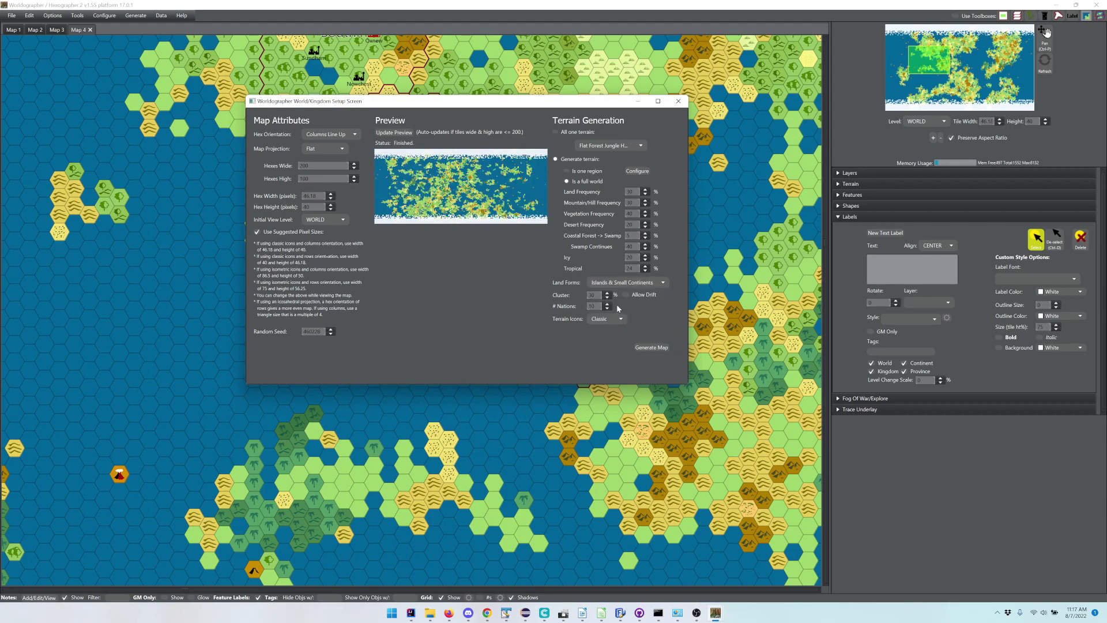
{"action": "left_click", "coordinate": [608, 285]}
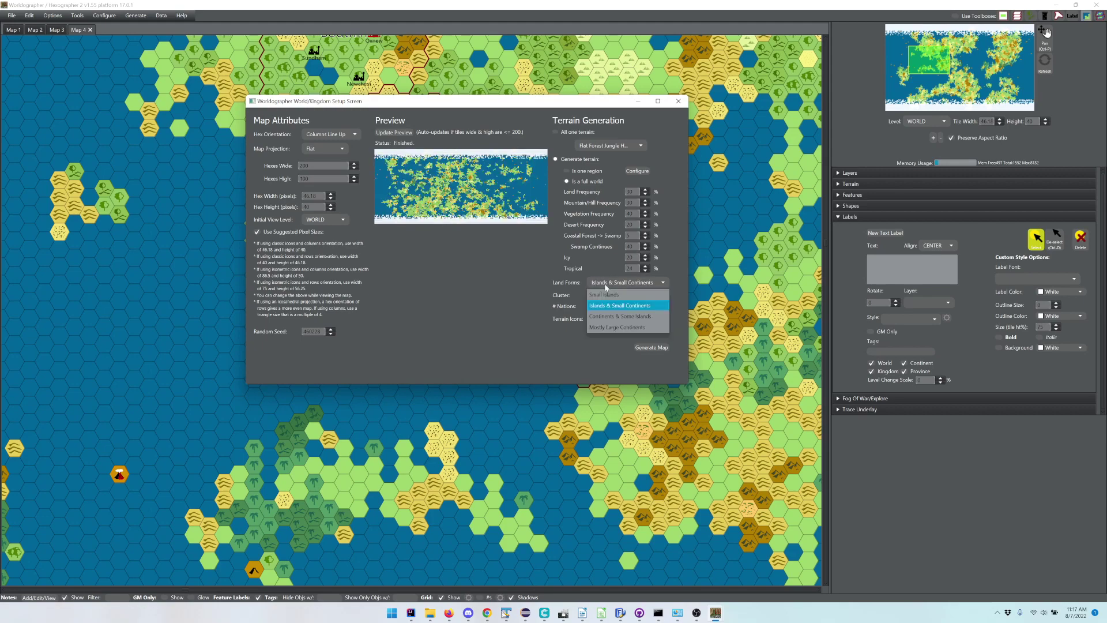
{"action": "left_click", "coordinate": [589, 291]}
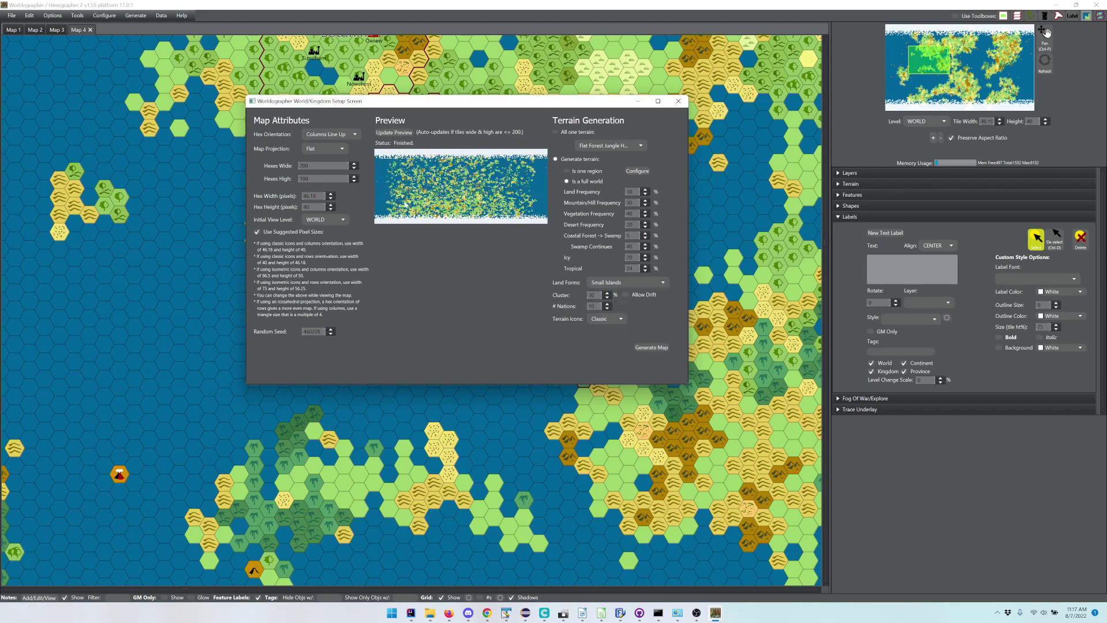
Try a Land Frequency of 2, then set it to 10
{"action": "double_click", "coordinate": [630, 191]}
{"action": "type", "text": "10"}
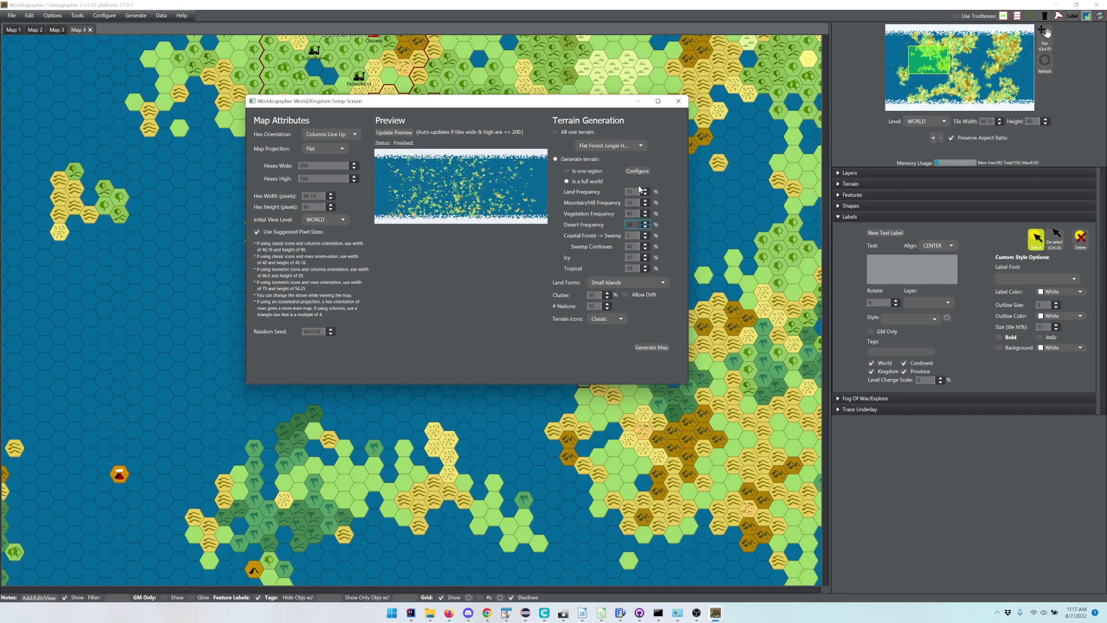
{"action": "left_click_drag", "start_coordinate": [634, 192], "coordinate": [620, 193]}
{"action": "type", "text": "2"}
{"action": "key", "text": "Tab"}
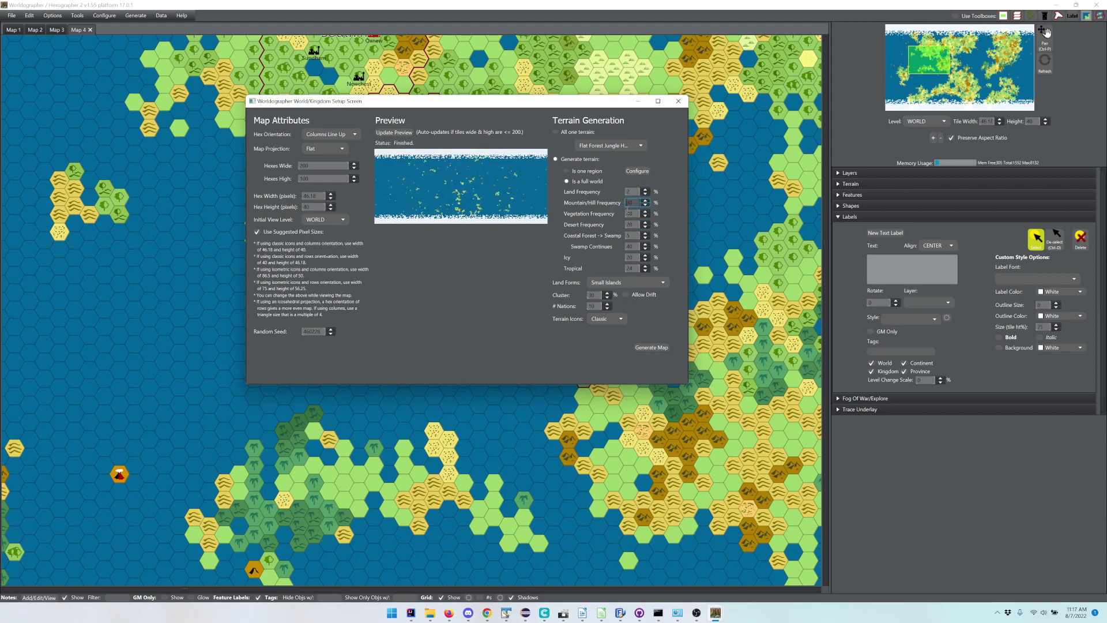
{"action": "left_click_drag", "start_coordinate": [632, 191], "coordinate": [617, 191]}
{"action": "type", "text": "10"}
{"action": "key", "text": "Tab"}
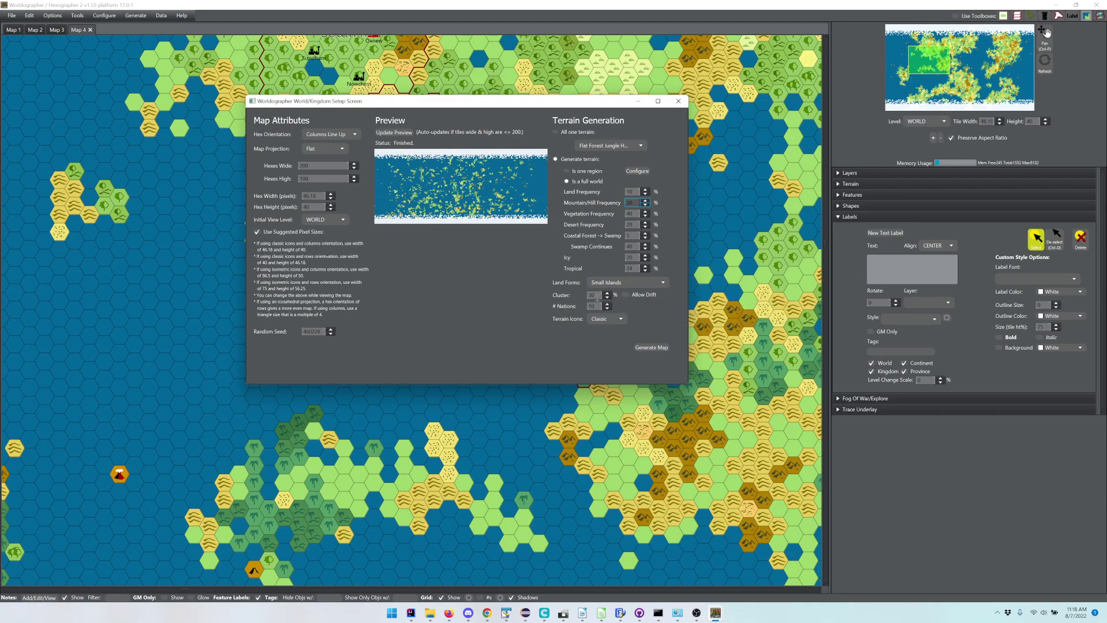
Raise the Cluster value to 100
{"action": "left_click_drag", "start_coordinate": [596, 297], "coordinate": [584, 296]}
{"action": "type", "text": "100"}
{"action": "key", "text": "Return"}
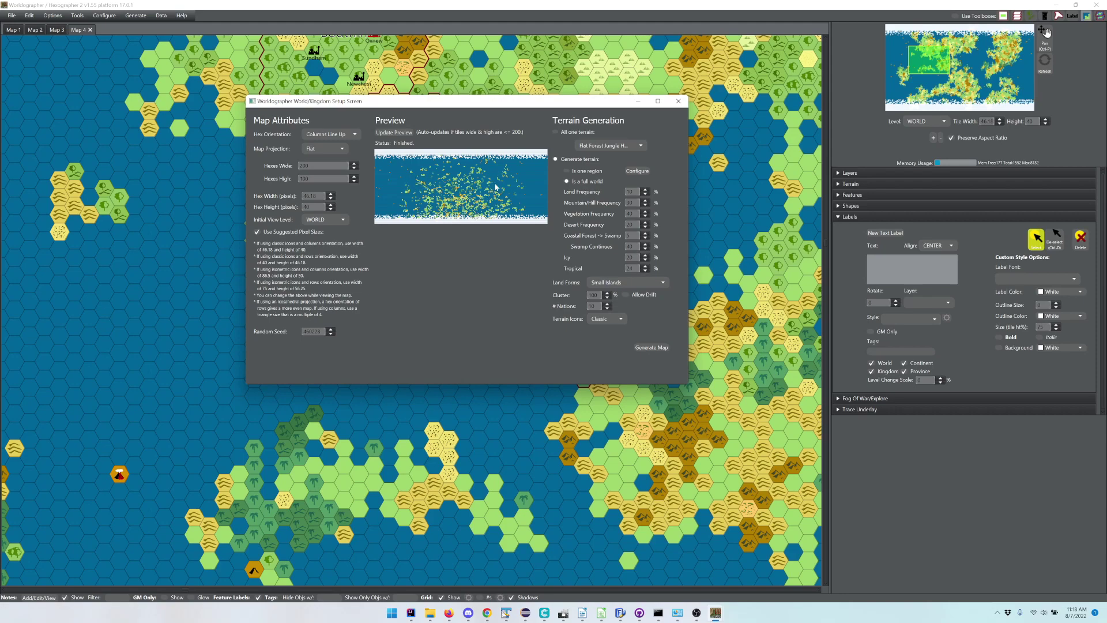
Toggle Allow Drift on and back off, then set Land Forms to Continents & Some Islands
{"action": "left_click", "coordinate": [625, 295]}
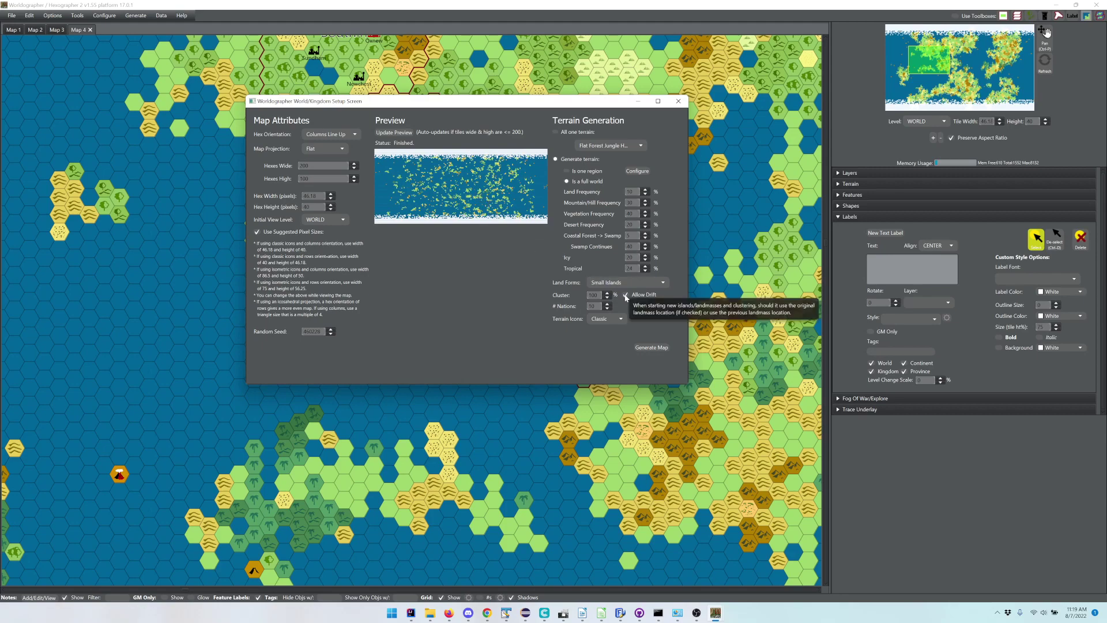
{"action": "left_click", "coordinate": [625, 295]}
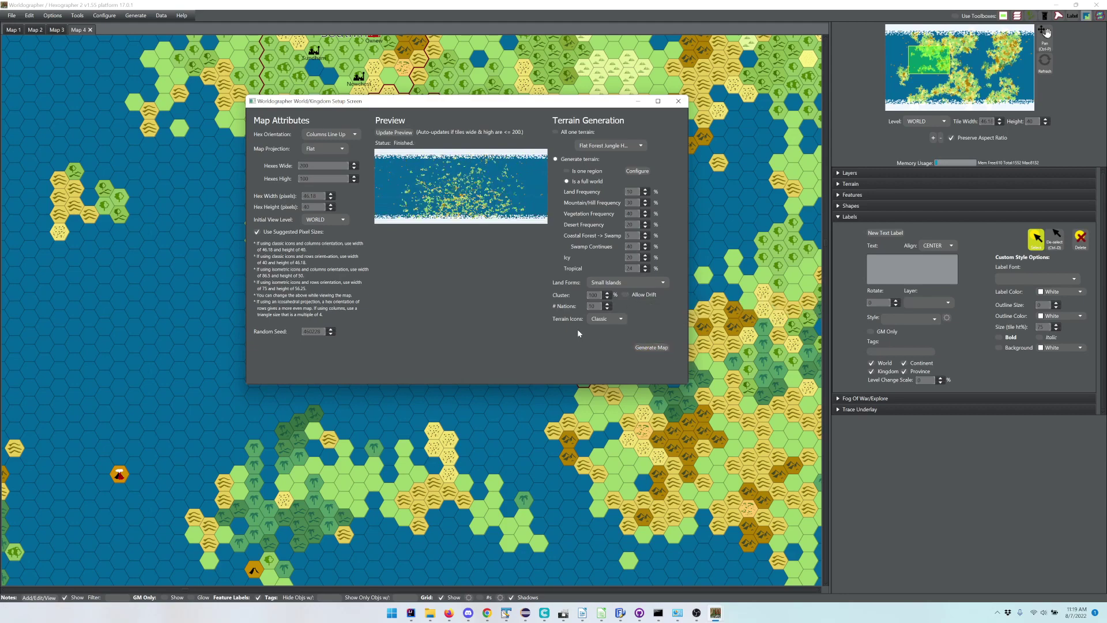
{"action": "double_click", "coordinate": [629, 192]}
{"action": "left_click", "coordinate": [631, 281]}
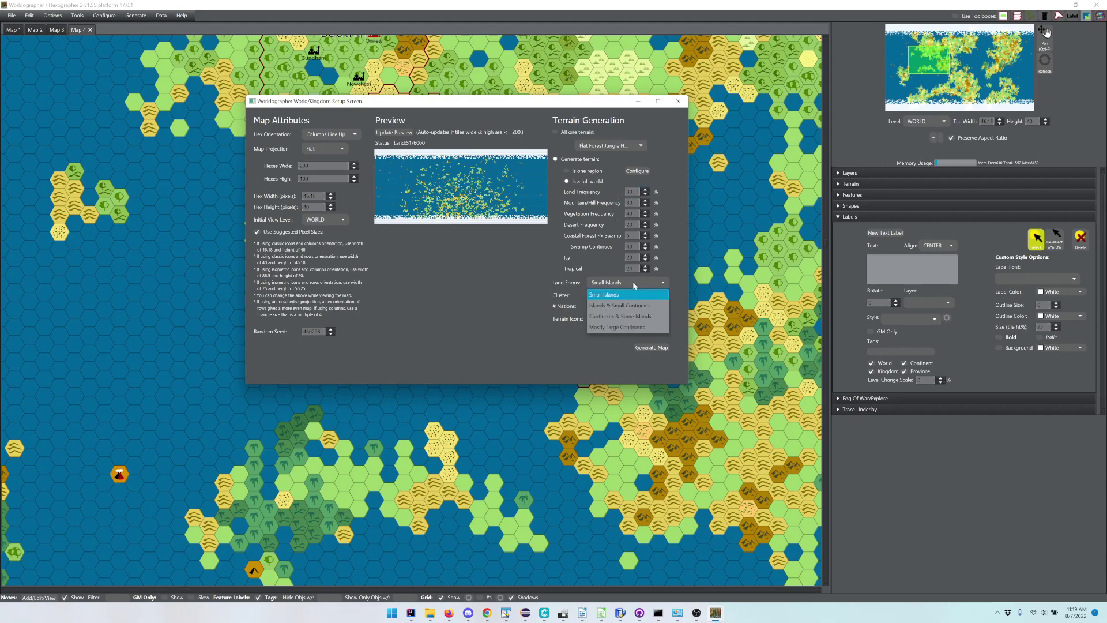
{"action": "left_click", "coordinate": [632, 313]}
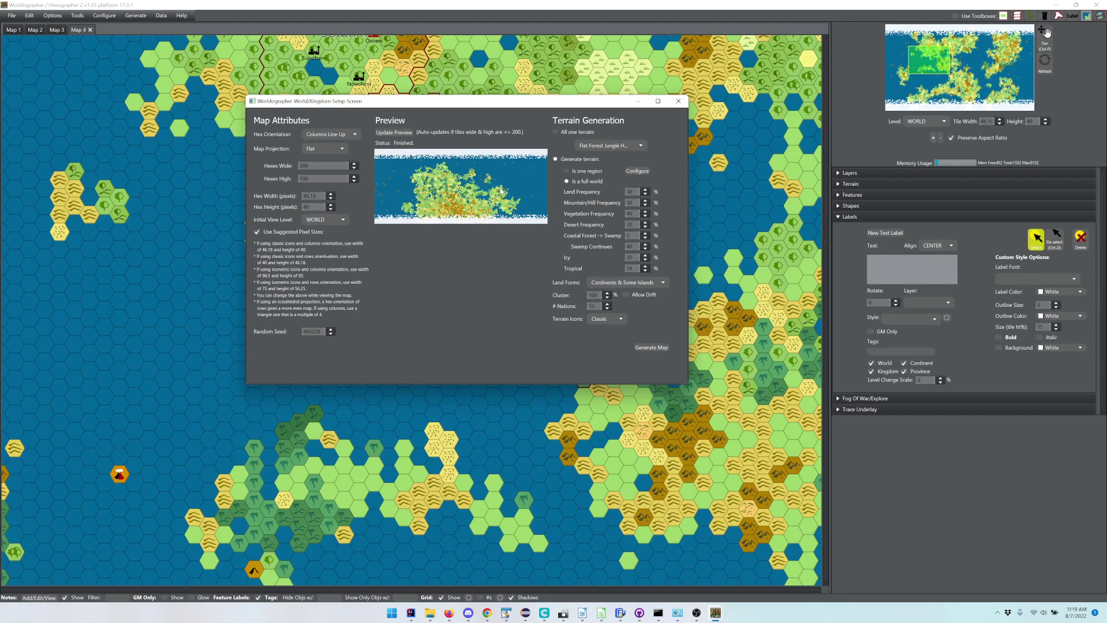
Lower the Cluster value from 100 to 30
{"action": "double_click", "coordinate": [599, 299]}
{"action": "type", "text": "30"}
{"action": "key", "text": "Return"}
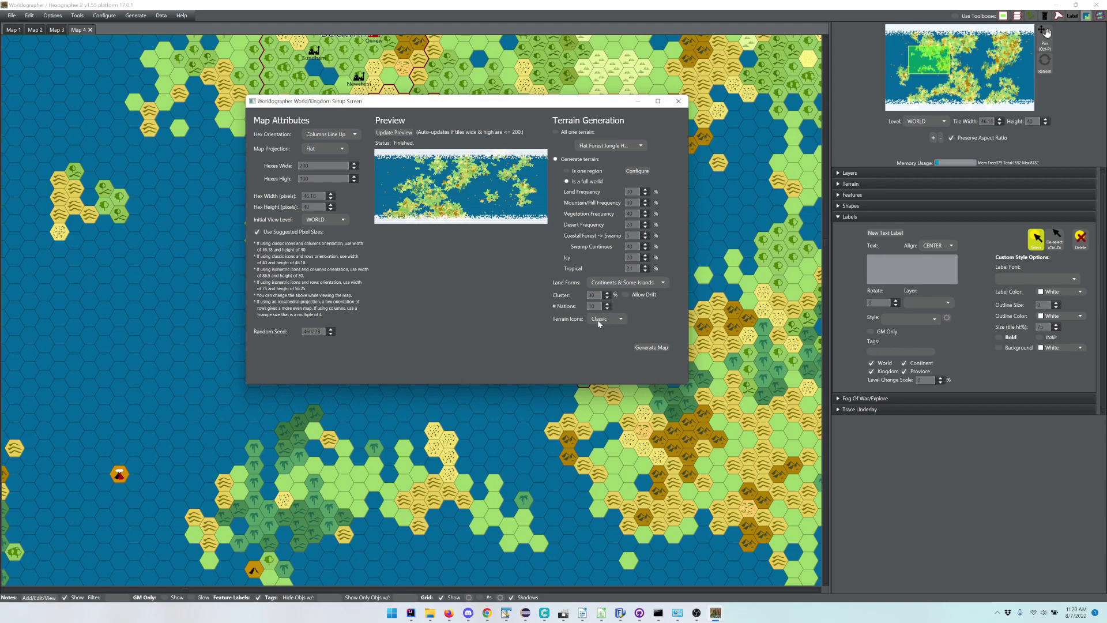
Change the Terrain Icons style to Isometric
{"action": "left_click", "coordinate": [600, 321]}
{"action": "left_click", "coordinate": [602, 344]}
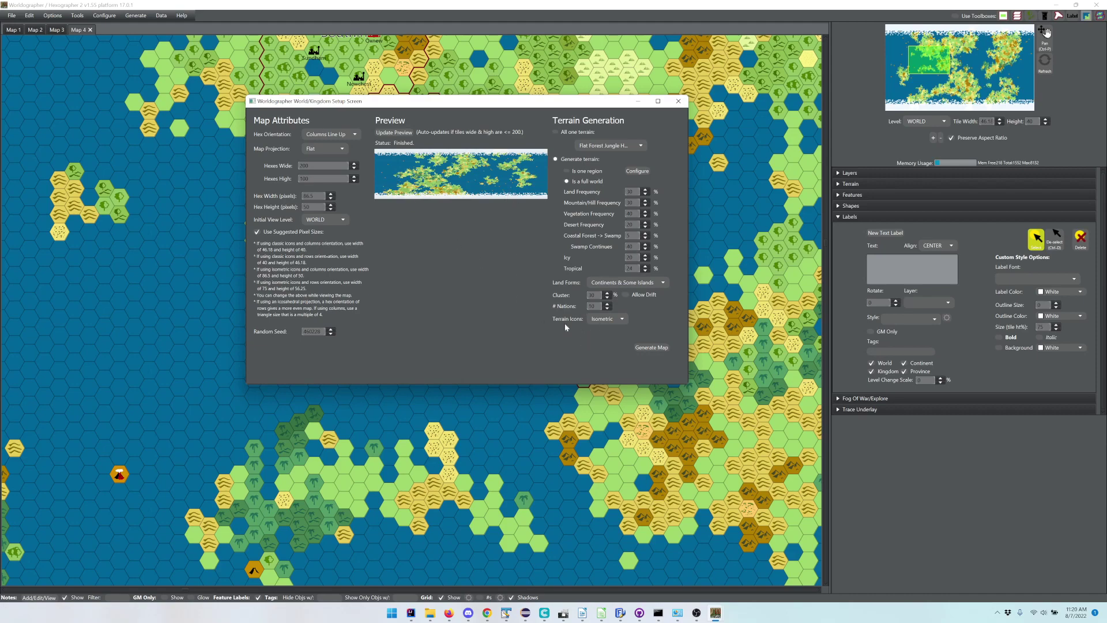
Generate the isometric world as Map 5 and pan the minimap onto its land
{"action": "left_click", "coordinate": [651, 347]}
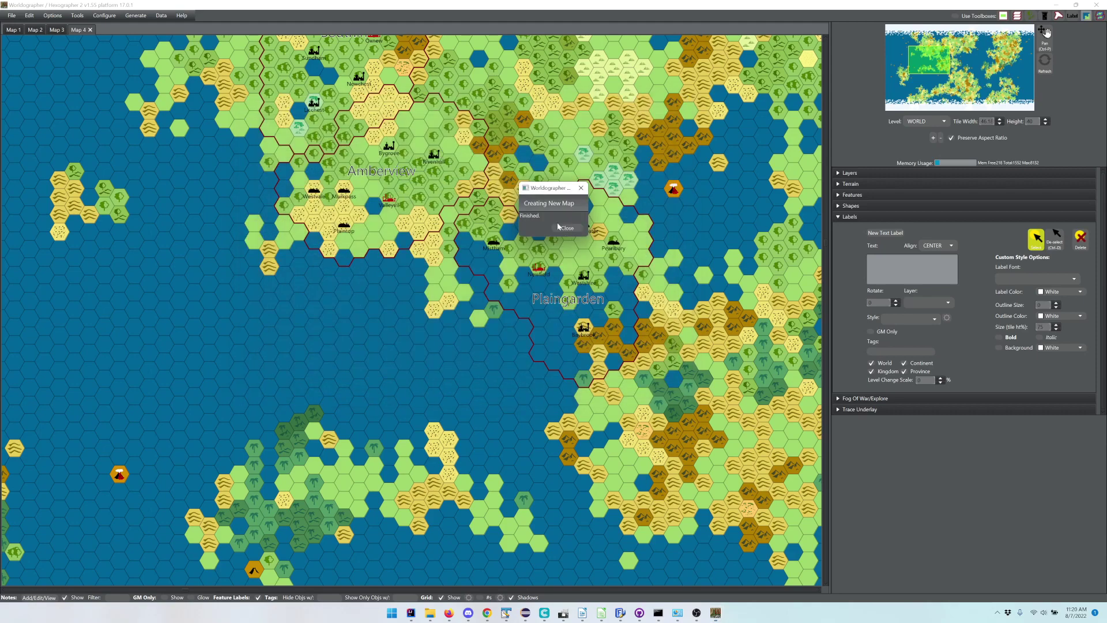
{"action": "left_click", "coordinate": [568, 228]}
{"action": "left_click_drag", "start_coordinate": [937, 58], "coordinate": [961, 58]}
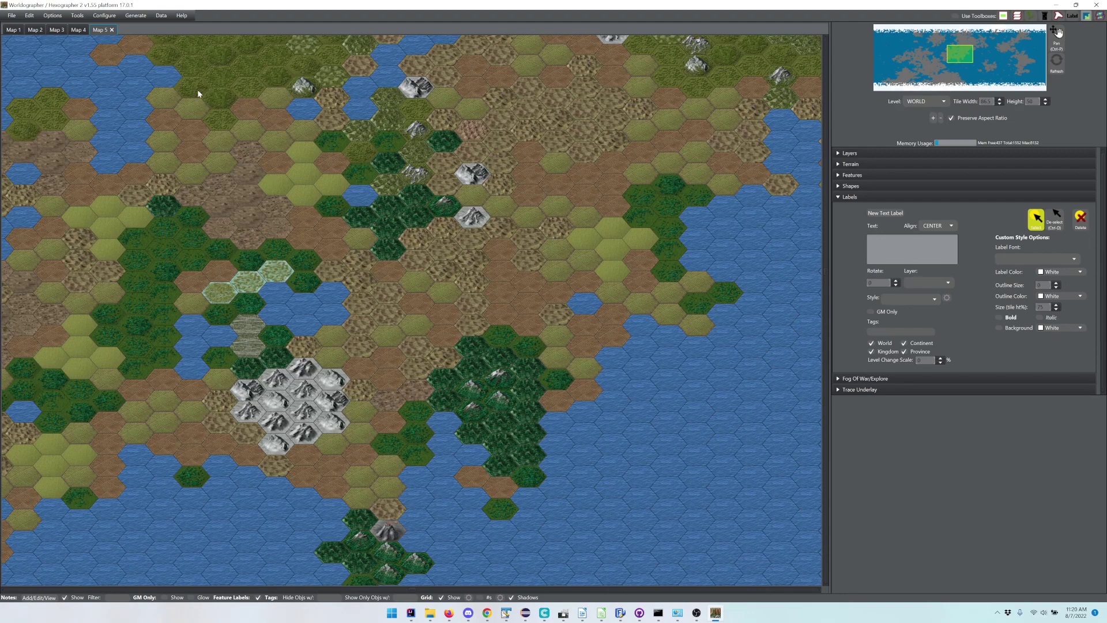
{"action": "left_click", "coordinate": [10, 16]}
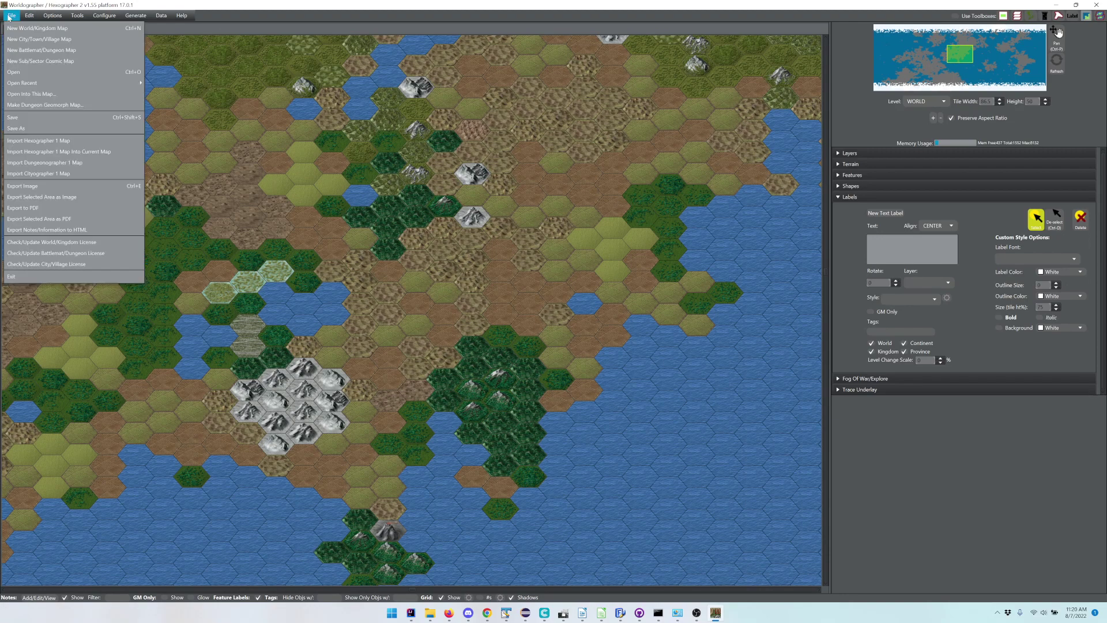
Create a new world with Classic terrain icons as Map 6 and pan to its central green lands
{"action": "left_click", "coordinate": [35, 27]}
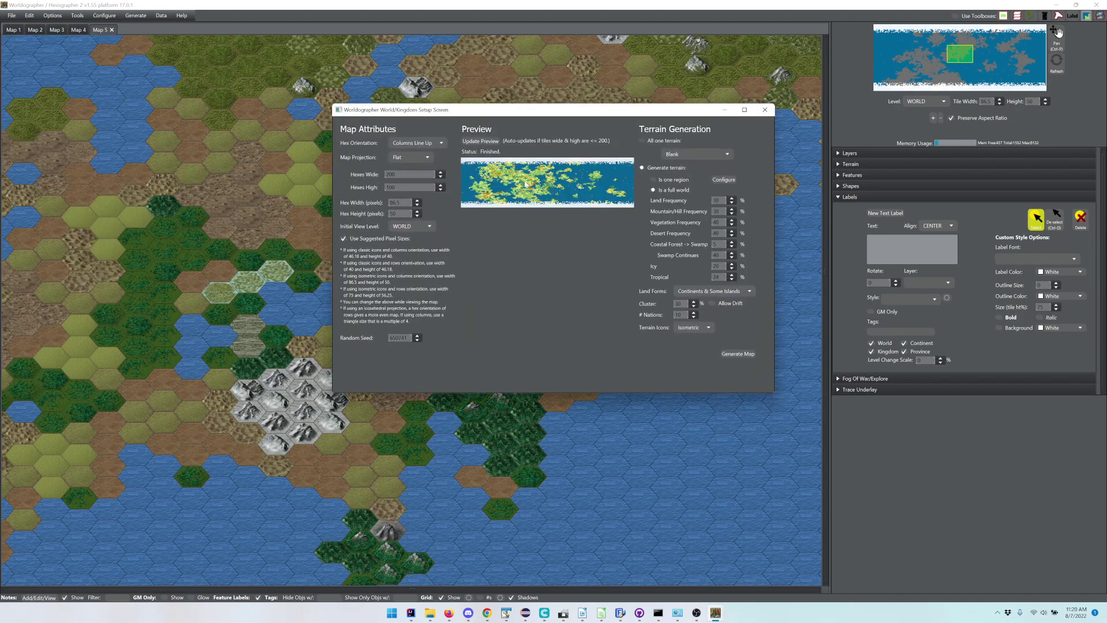
{"action": "left_click", "coordinate": [682, 328]}
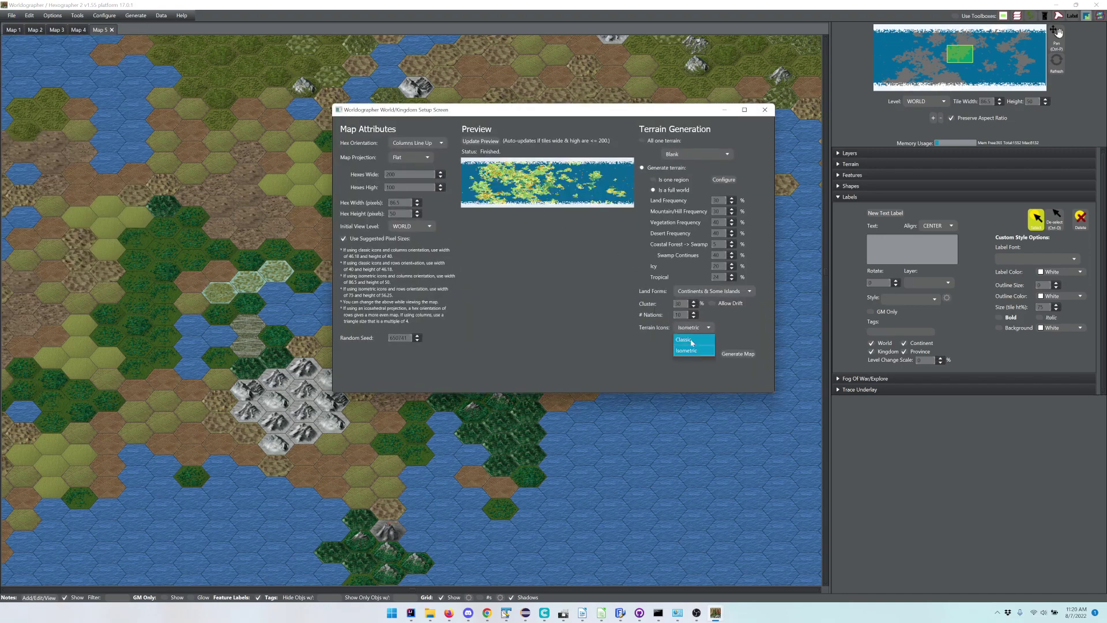
{"action": "left_click", "coordinate": [691, 344]}
{"action": "left_click", "coordinate": [738, 353]}
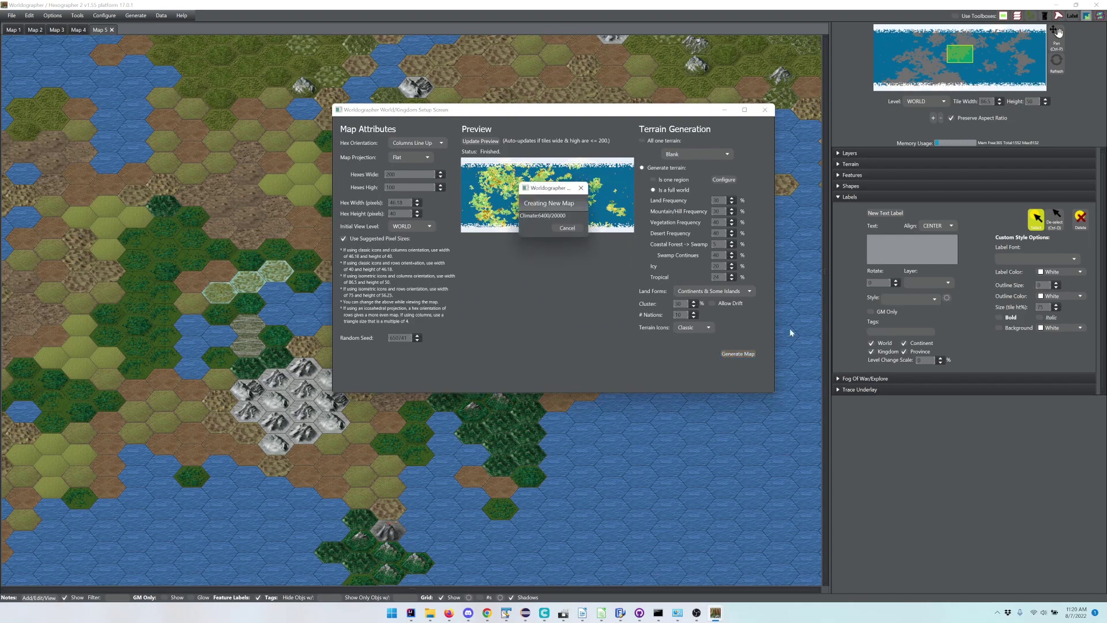
{"action": "left_click", "coordinate": [566, 227]}
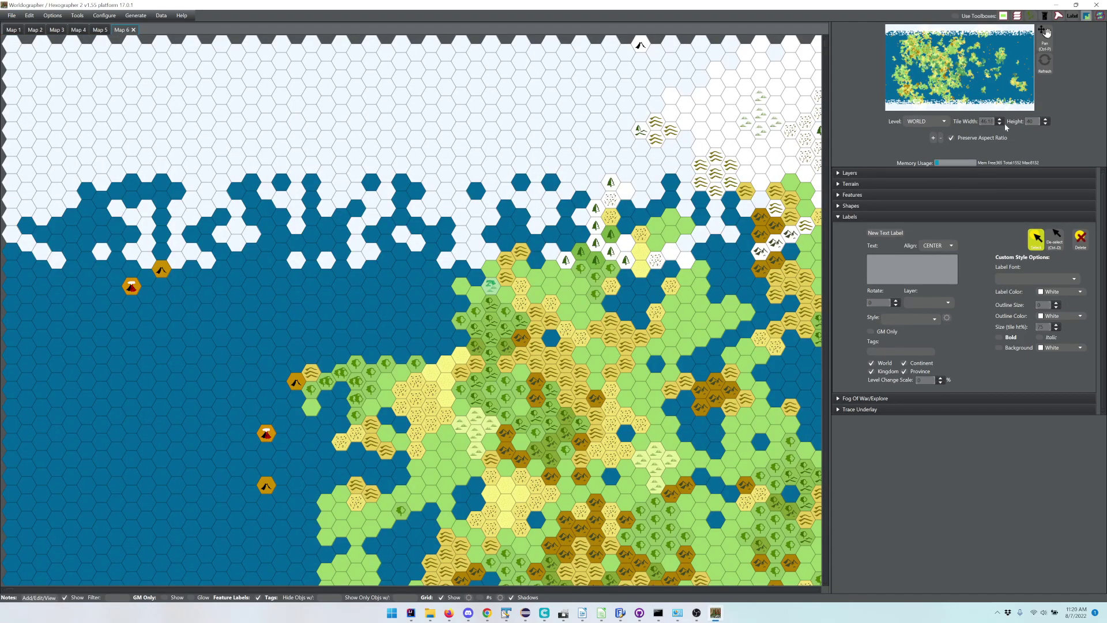
{"action": "left_click_drag", "start_coordinate": [973, 54], "coordinate": [915, 62]}
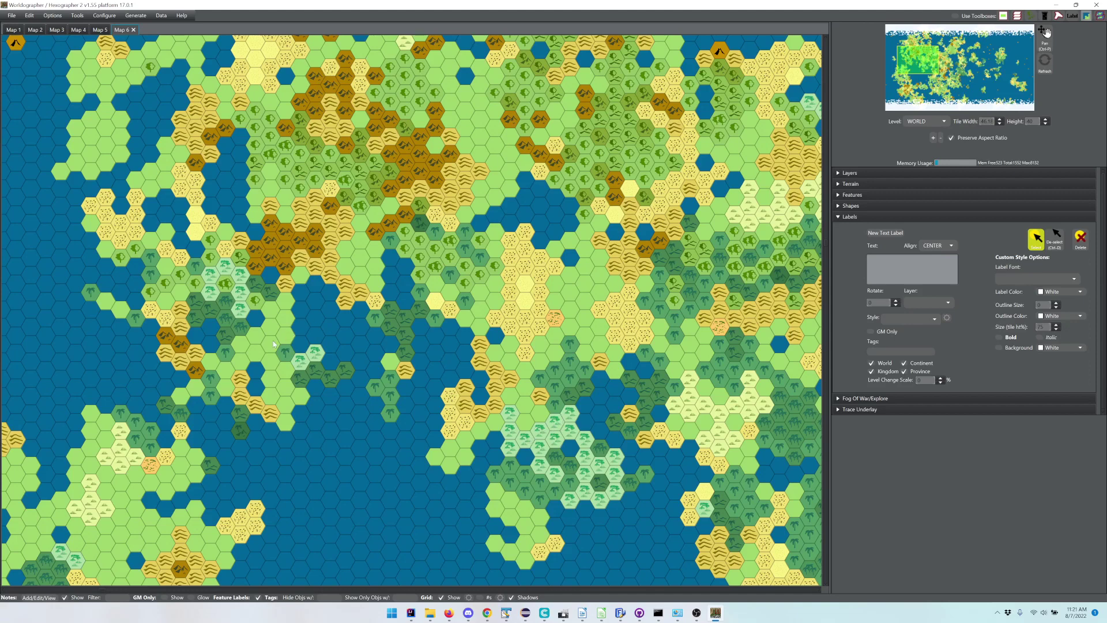
Return to Map 4 and move the view to the labelled kingdoms
{"action": "left_click", "coordinate": [78, 30]}
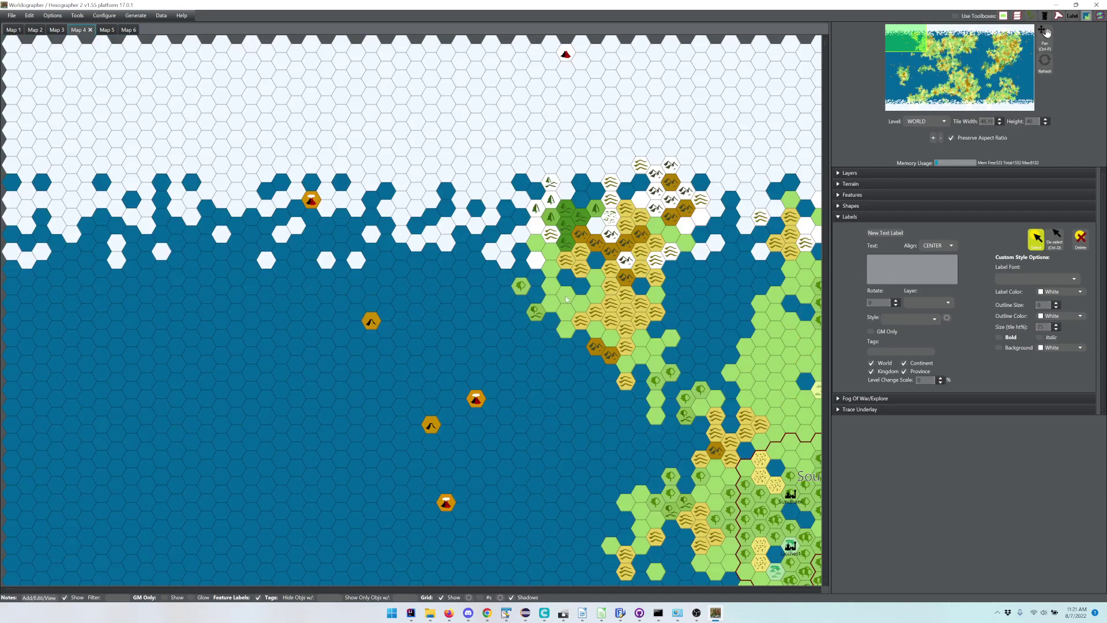
{"action": "left_click", "coordinate": [928, 58]}
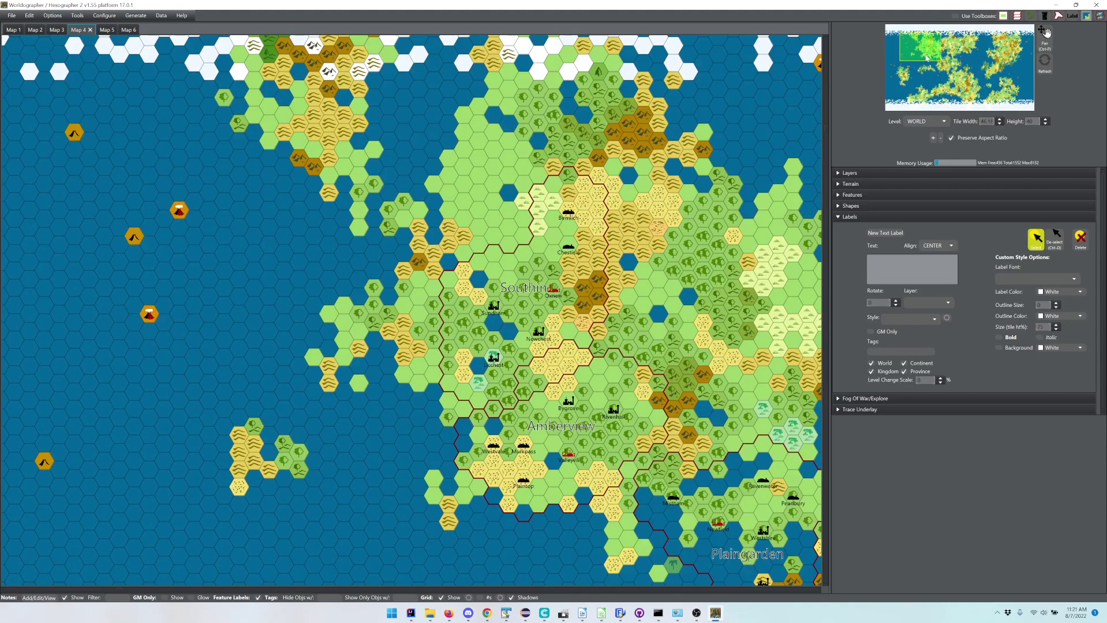
{"action": "left_click", "coordinate": [930, 58]}
{"action": "left_click", "coordinate": [929, 58]}
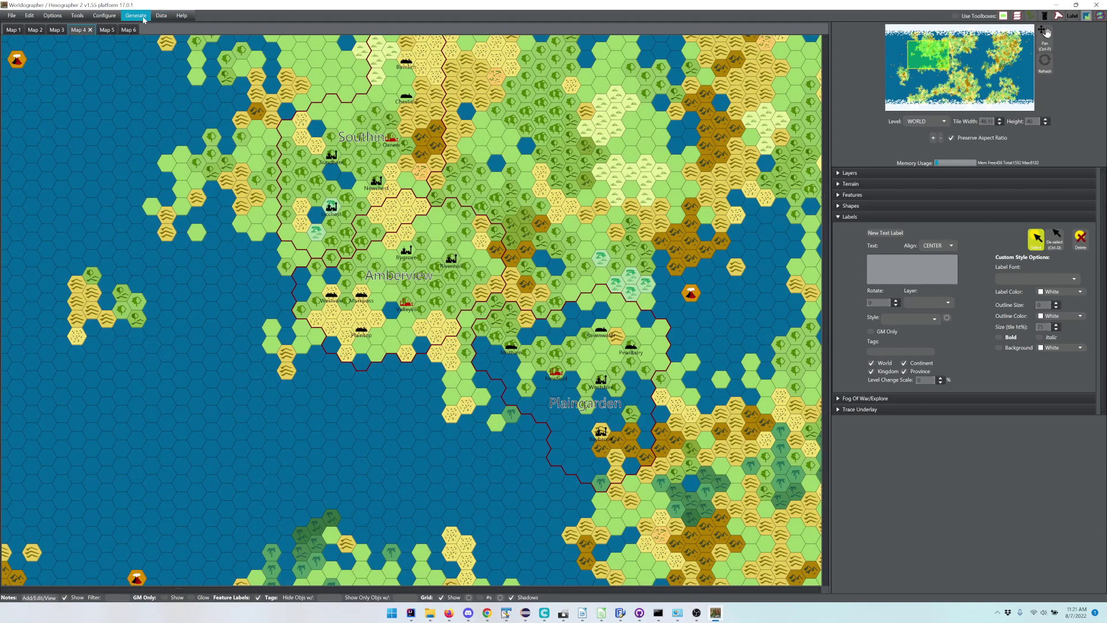
Open Data > World Info, move it aside, and expand Cultures to list the eight cultures
{"action": "left_click", "coordinate": [162, 17]}
{"action": "left_click", "coordinate": [166, 40]}
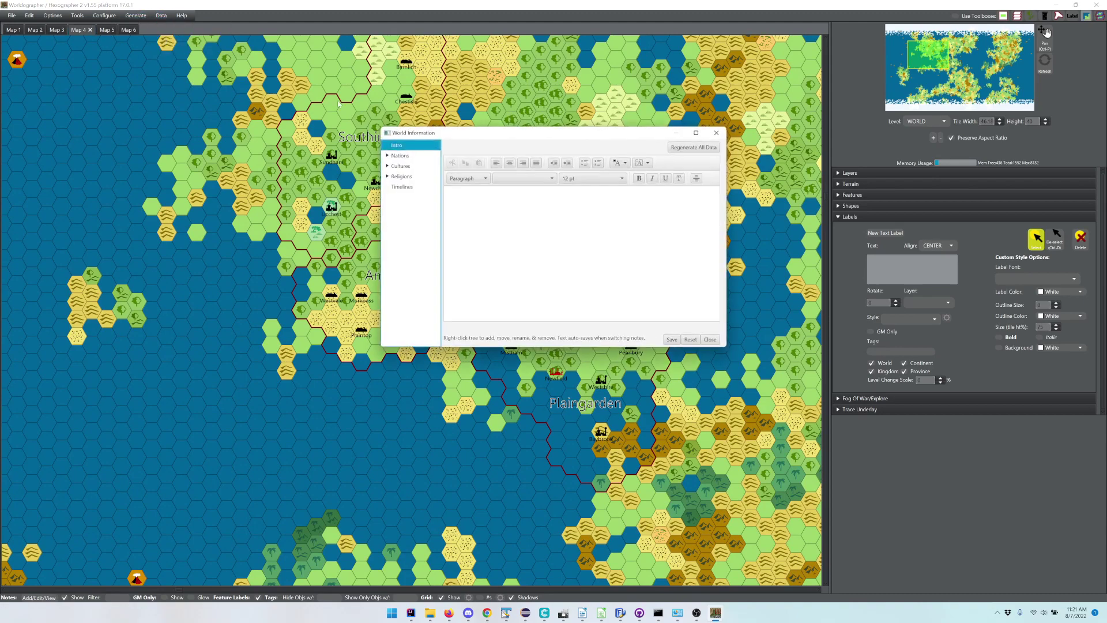
{"action": "left_click_drag", "start_coordinate": [494, 134], "coordinate": [282, 101]}
{"action": "left_click", "coordinate": [168, 127]}
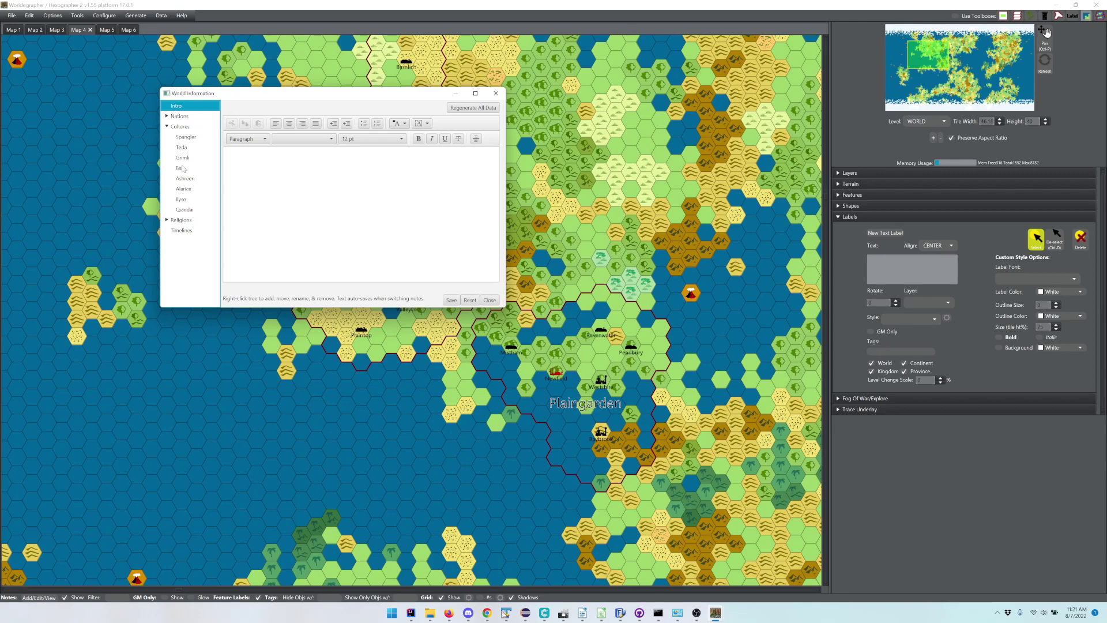
Select the Teda culture to view its language, values, entertainment and primary race notes
{"action": "left_click", "coordinate": [182, 148]}
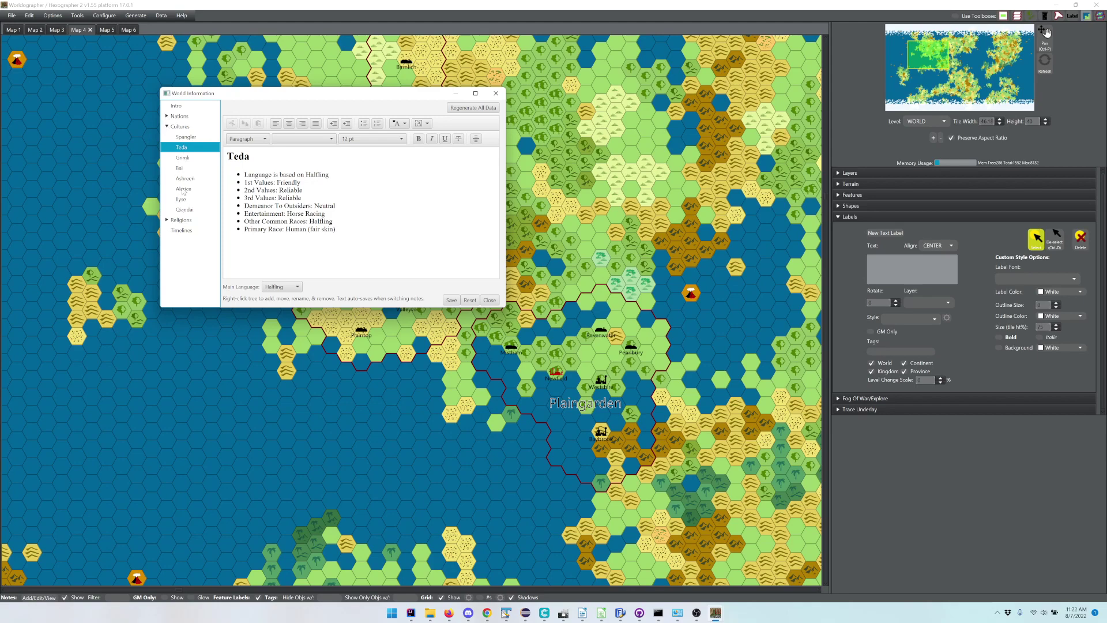
Expand Religions and Nations, view Plaingarden's notes highlighting its Teda culture, then close World Information
{"action": "left_click", "coordinate": [166, 220]}
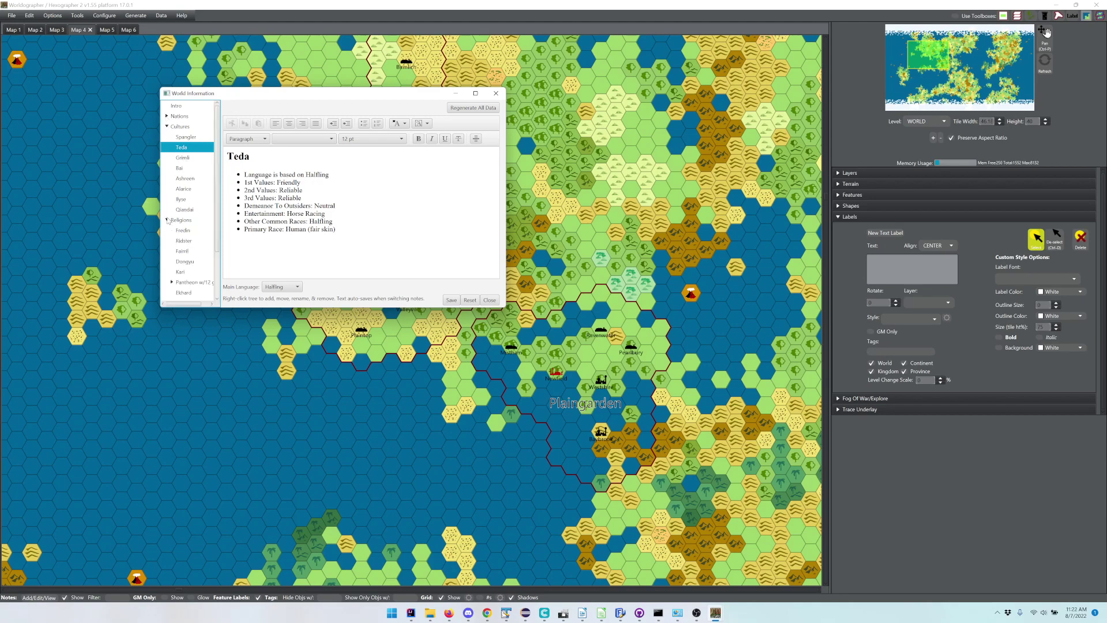
{"action": "left_click", "coordinate": [167, 115]}
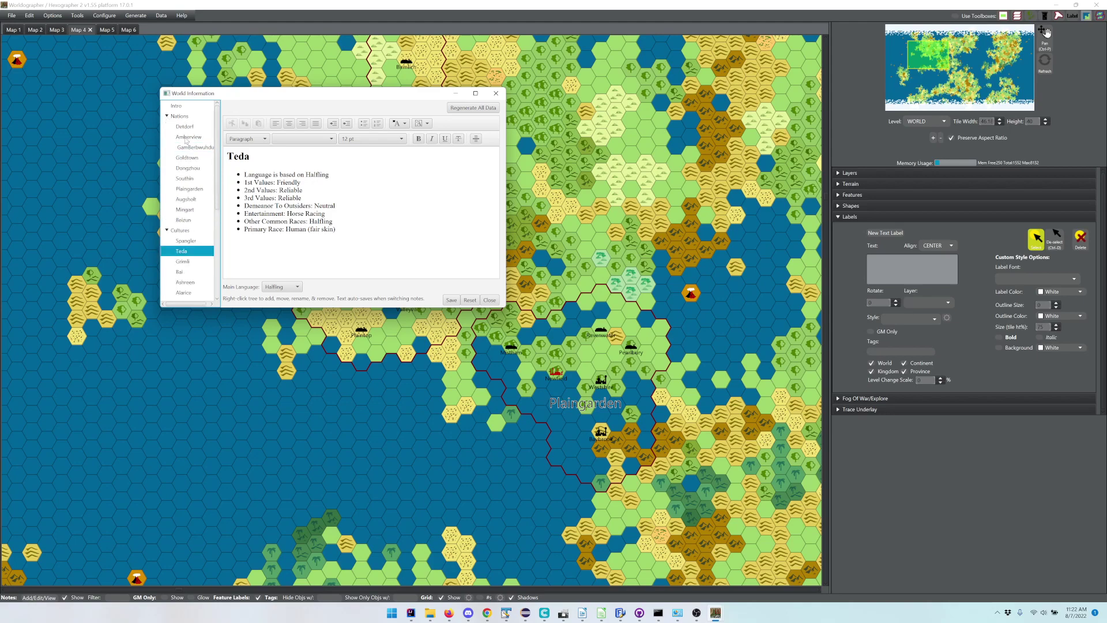
{"action": "left_click", "coordinate": [189, 190]}
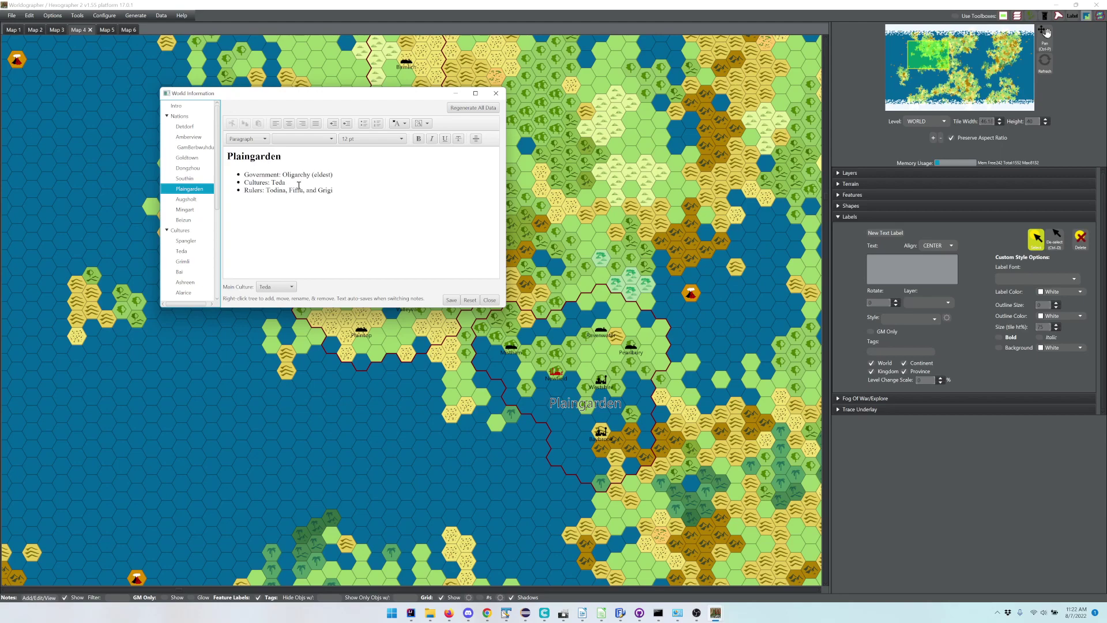
{"action": "left_click_drag", "start_coordinate": [286, 182], "coordinate": [271, 182]}
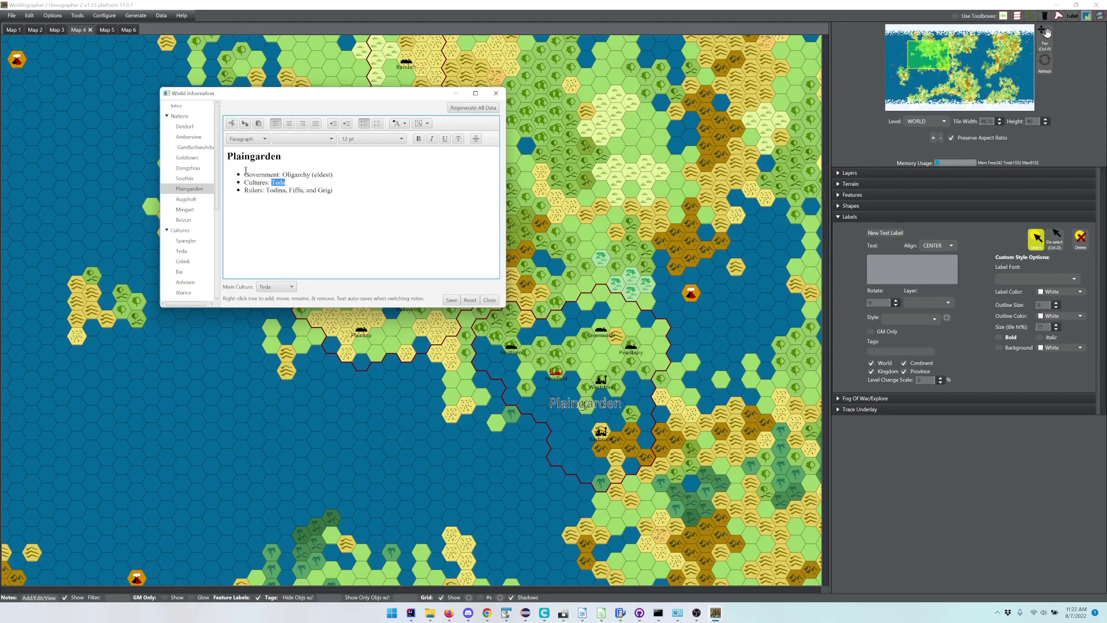
{"action": "left_click", "coordinate": [496, 92]}
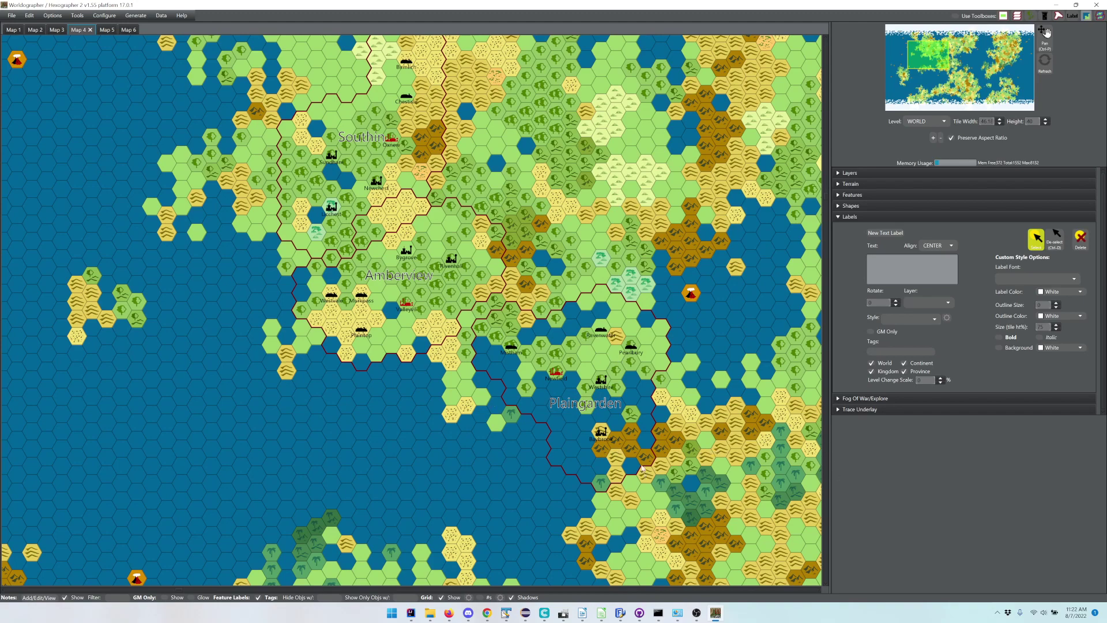
Open the World/Kingdom Setup Screen for a new map, leaving Land Forms on Continents & Some Islands
{"action": "left_click", "coordinate": [12, 15]}
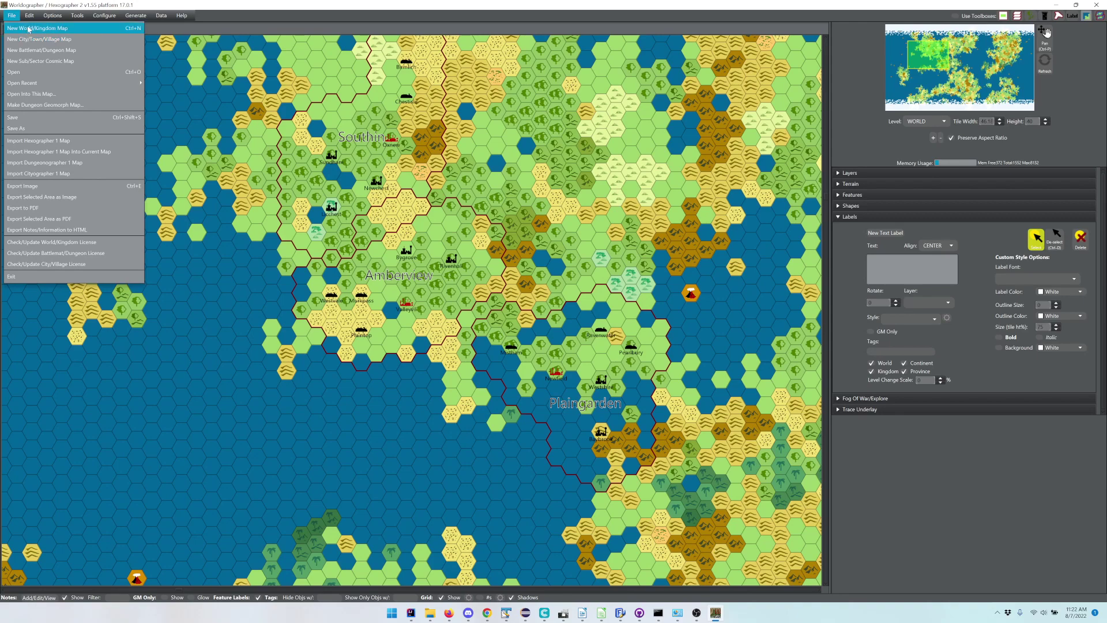
{"action": "left_click", "coordinate": [26, 30]}
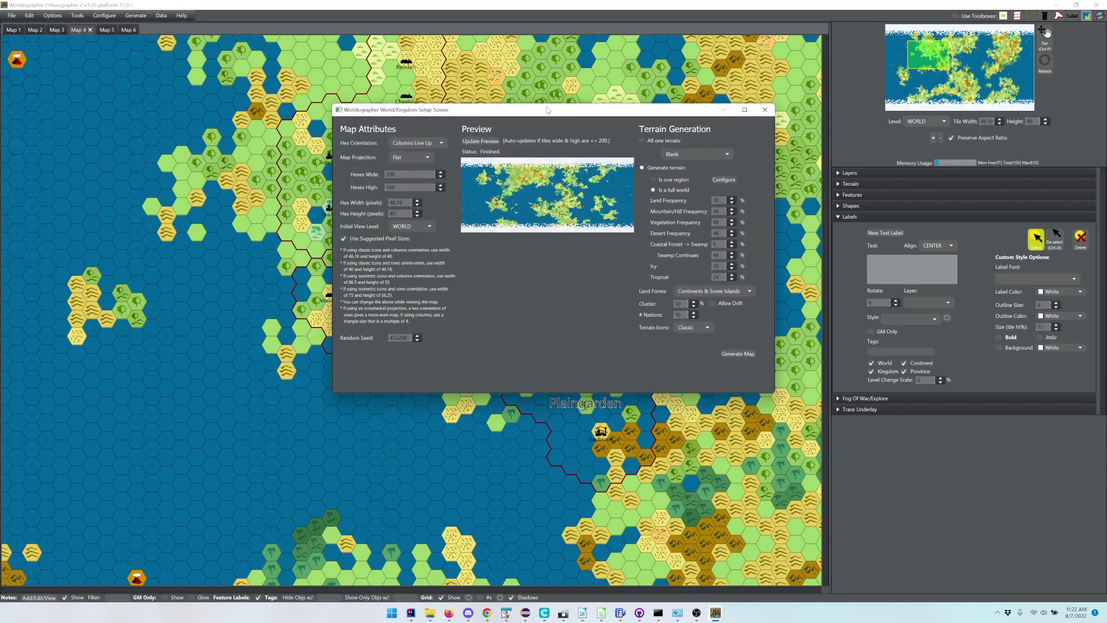
{"action": "left_click_drag", "start_coordinate": [547, 110], "coordinate": [455, 116]}
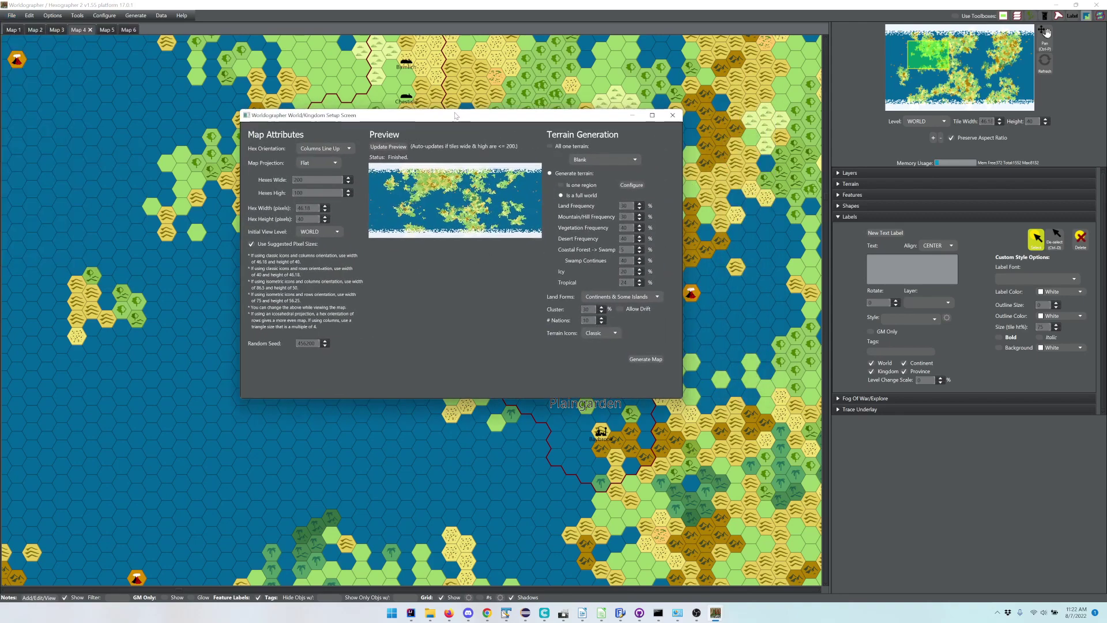
{"action": "left_click", "coordinate": [615, 298]}
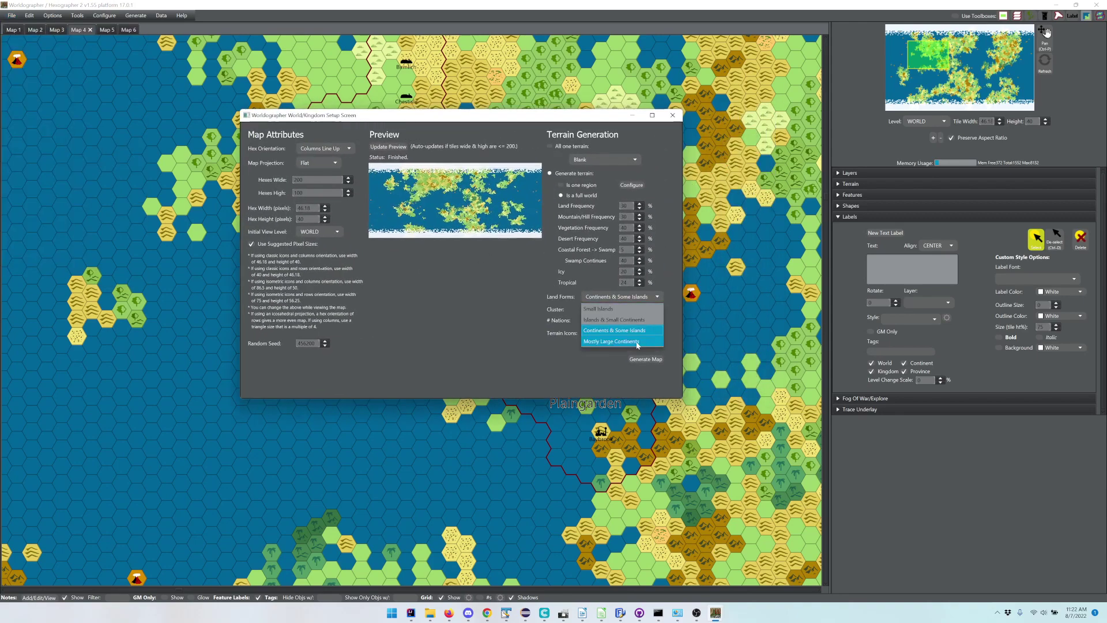
{"action": "left_click", "coordinate": [480, 334]}
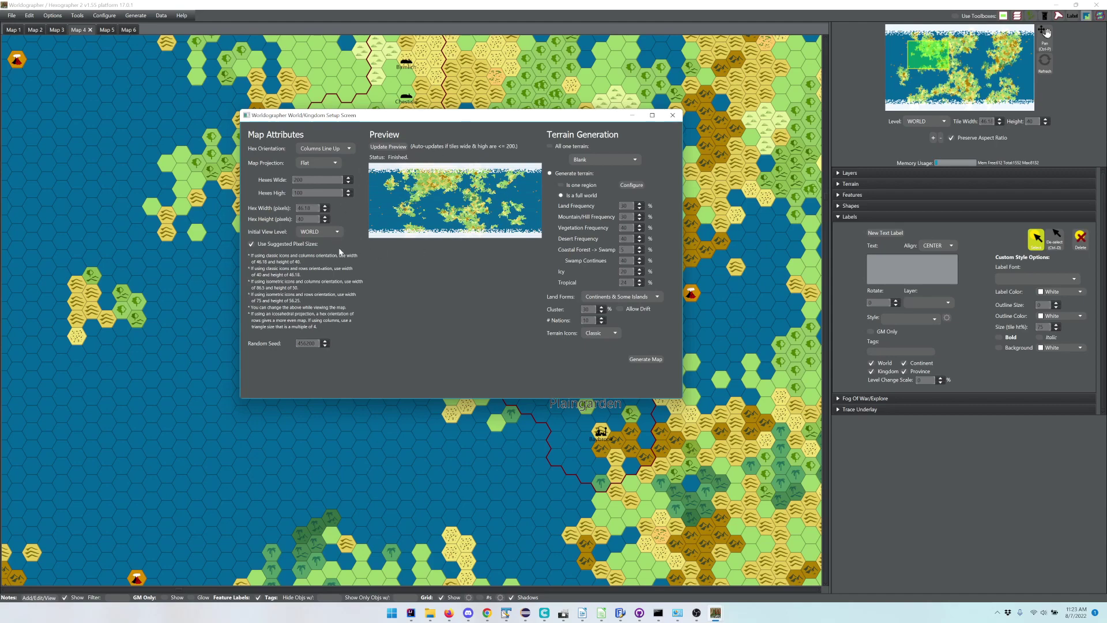
Adjust the desert frequency and raise the land frequency above 30
{"action": "left_click", "coordinate": [638, 241]}
{"action": "left_click", "coordinate": [638, 240]}
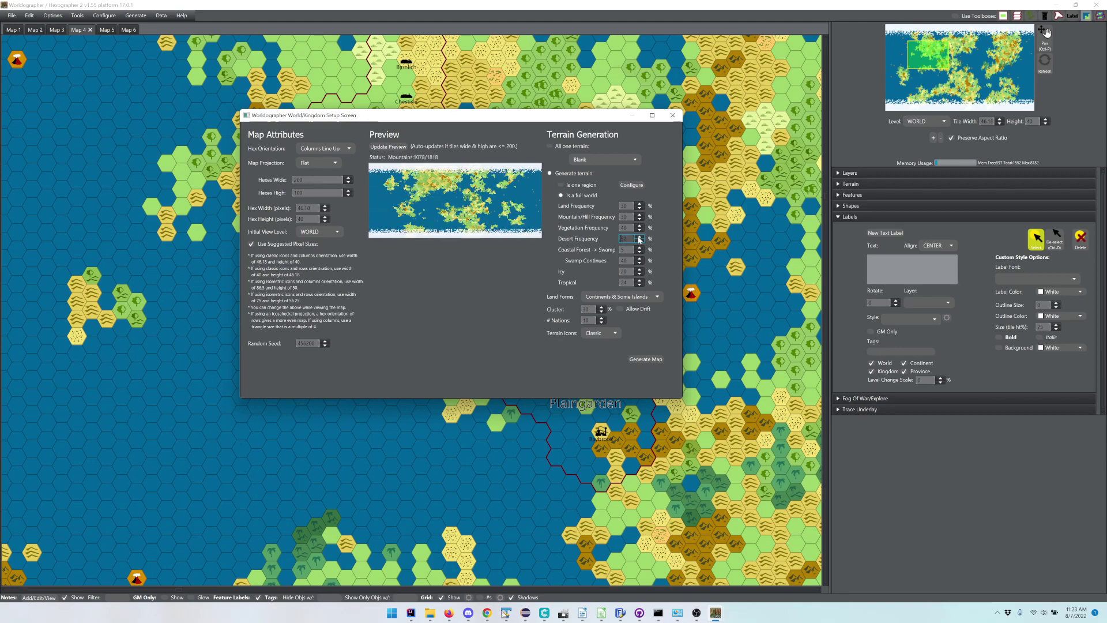
{"action": "left_click", "coordinate": [639, 204]}
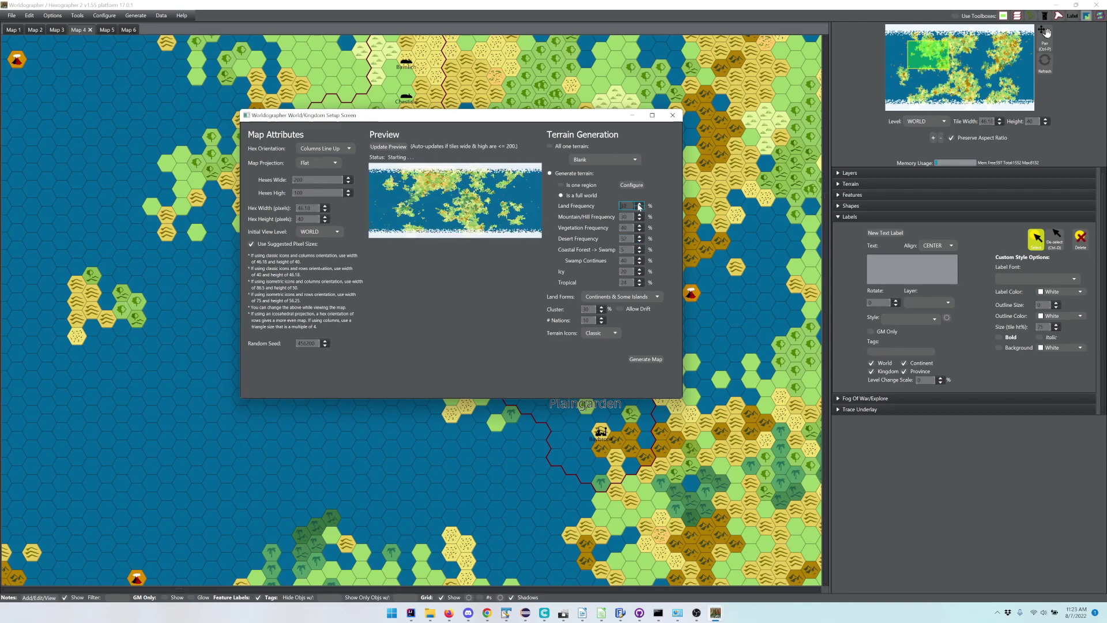
Raise the random seed step by step to 456205 for fresh previews
{"action": "left_click", "coordinate": [326, 341]}
{"action": "left_click", "coordinate": [326, 341]}
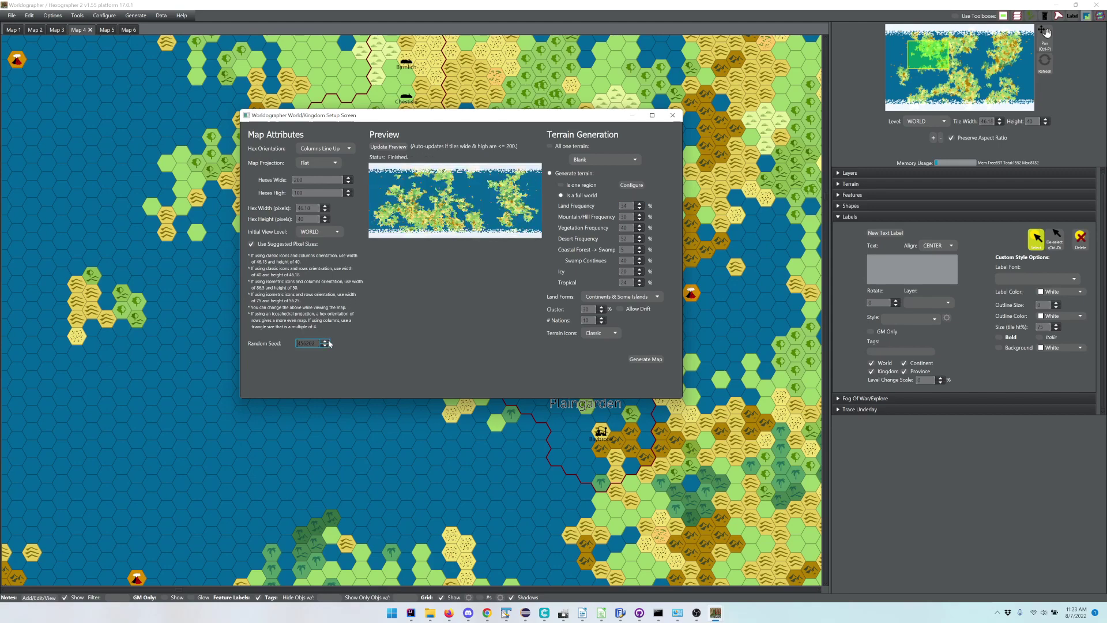
{"action": "left_click", "coordinate": [326, 341]}
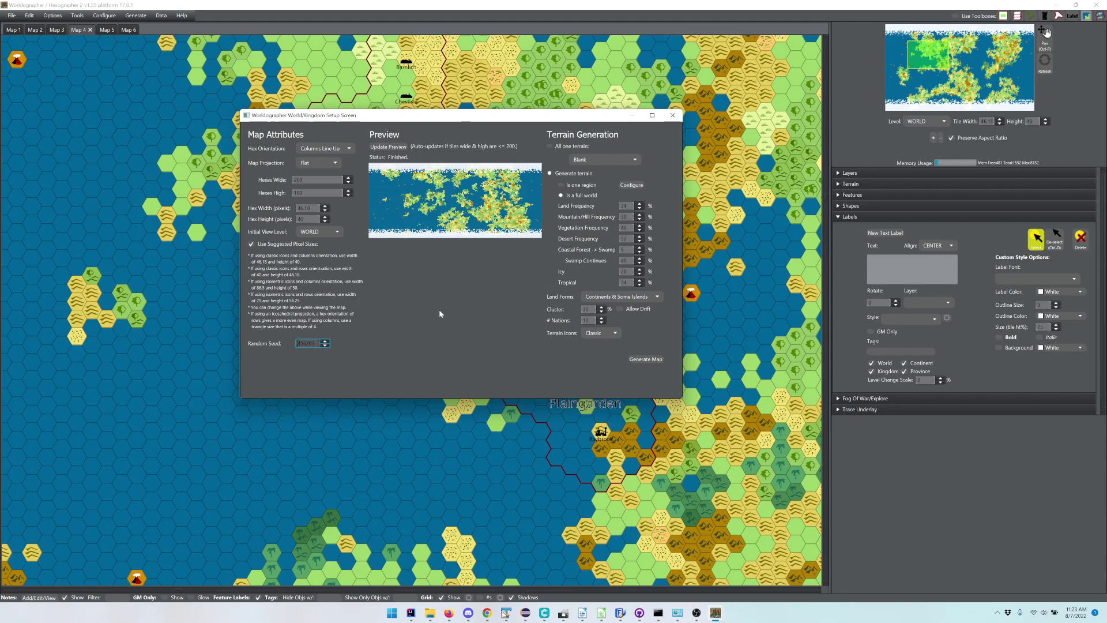
{"action": "left_click", "coordinate": [326, 341]}
{"action": "left_click", "coordinate": [326, 341]}
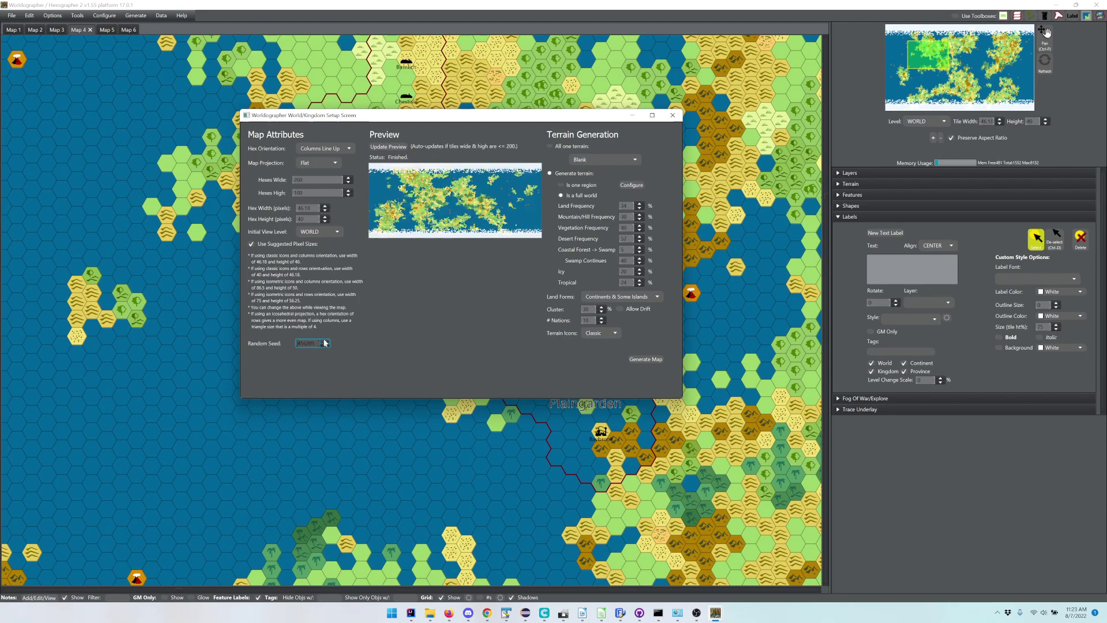
Try Islands & Small Continents, then settle on Mostly Large Continents as the land form
{"action": "left_click", "coordinate": [609, 299]}
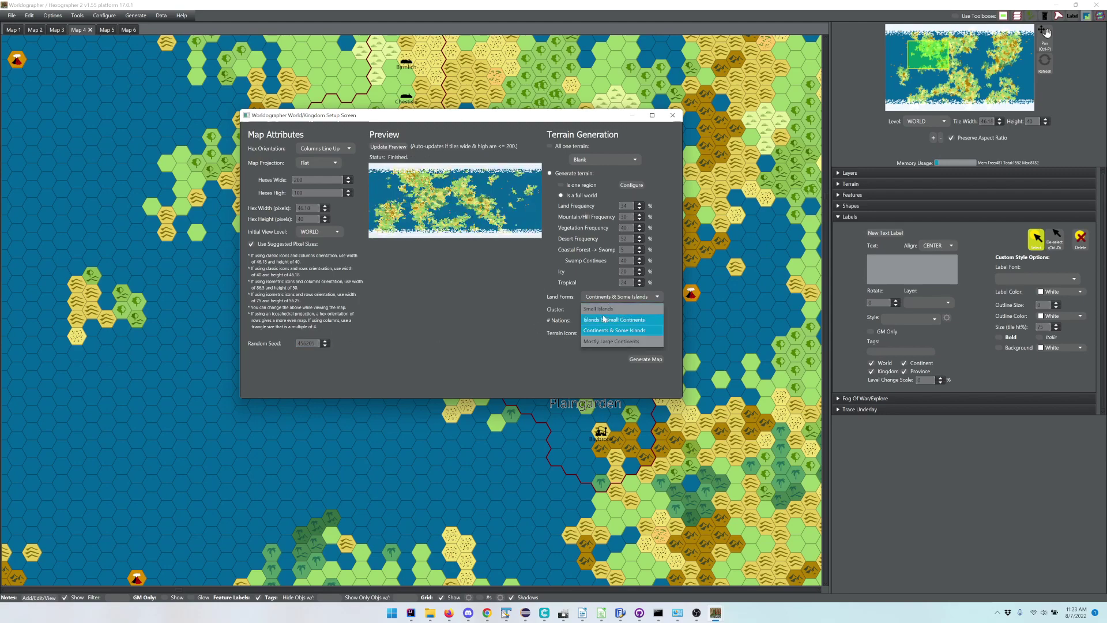
{"action": "left_click", "coordinate": [606, 319]}
{"action": "left_click", "coordinate": [602, 296]}
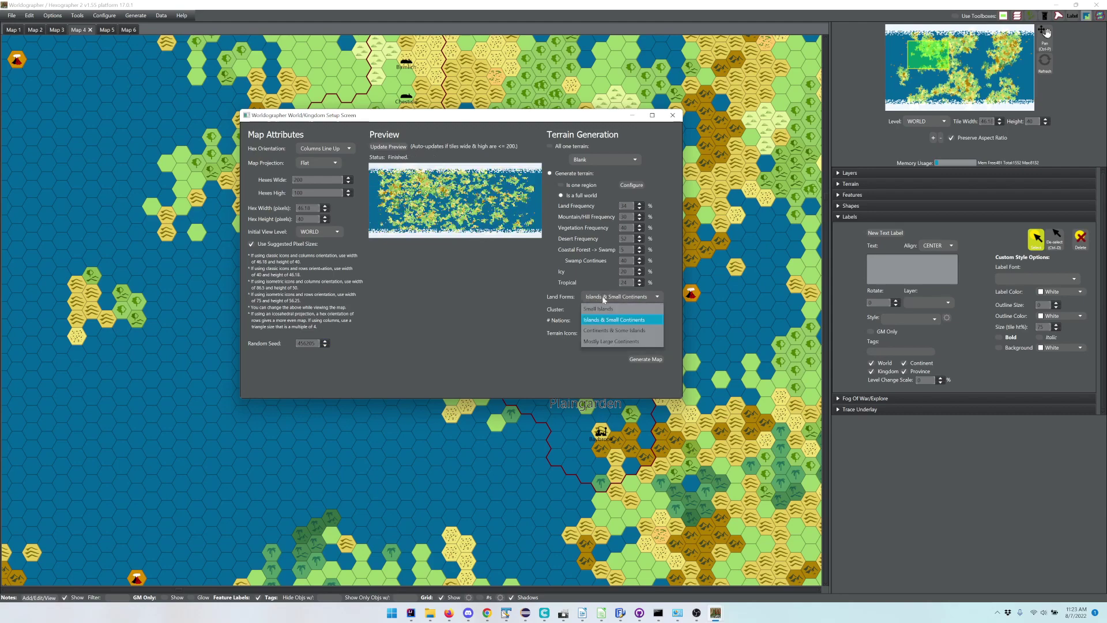
{"action": "left_click", "coordinate": [611, 345]}
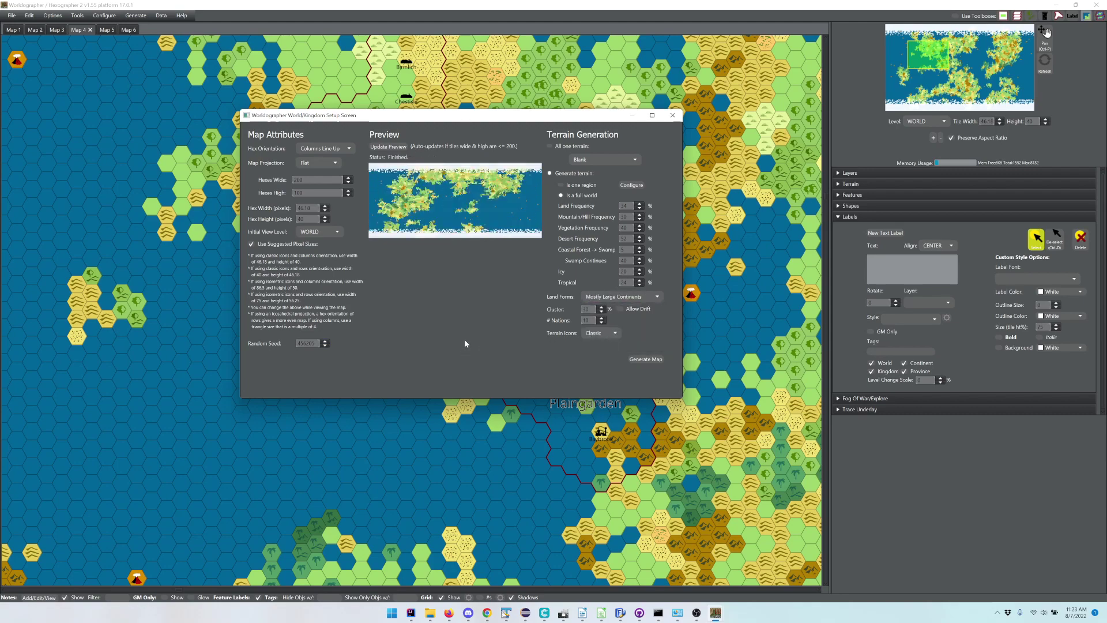